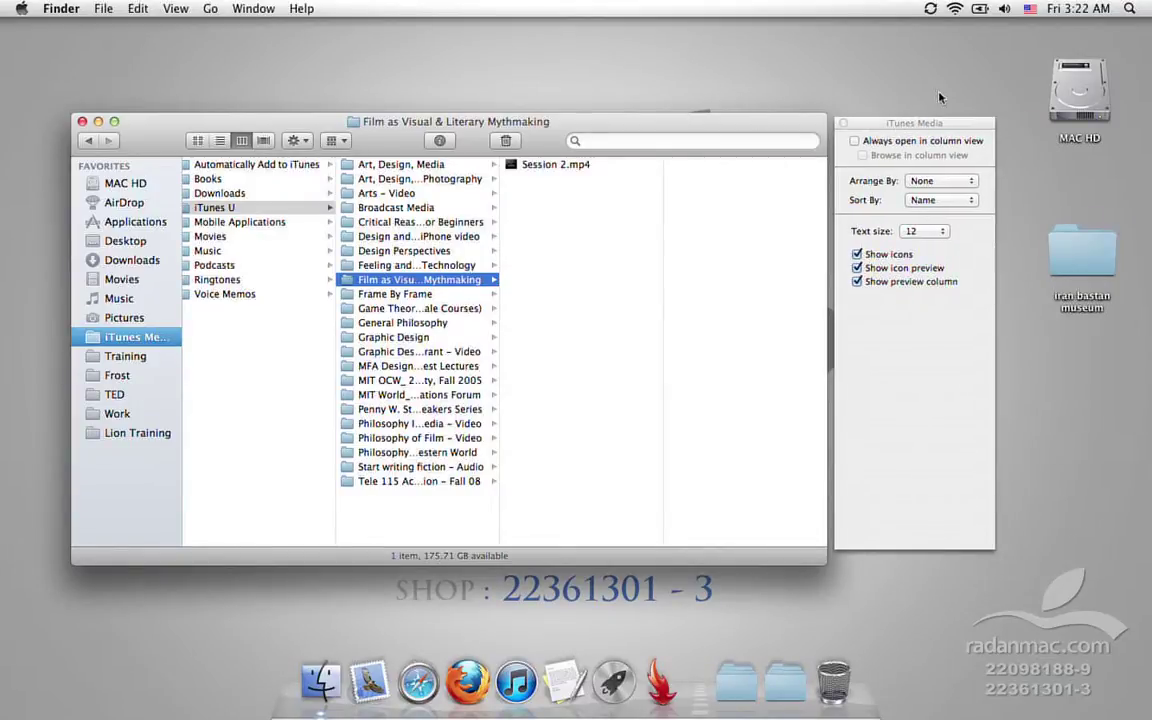
Set the desktop icon size to 100 × 100 and the desktop text size to 14.
click(940, 97)
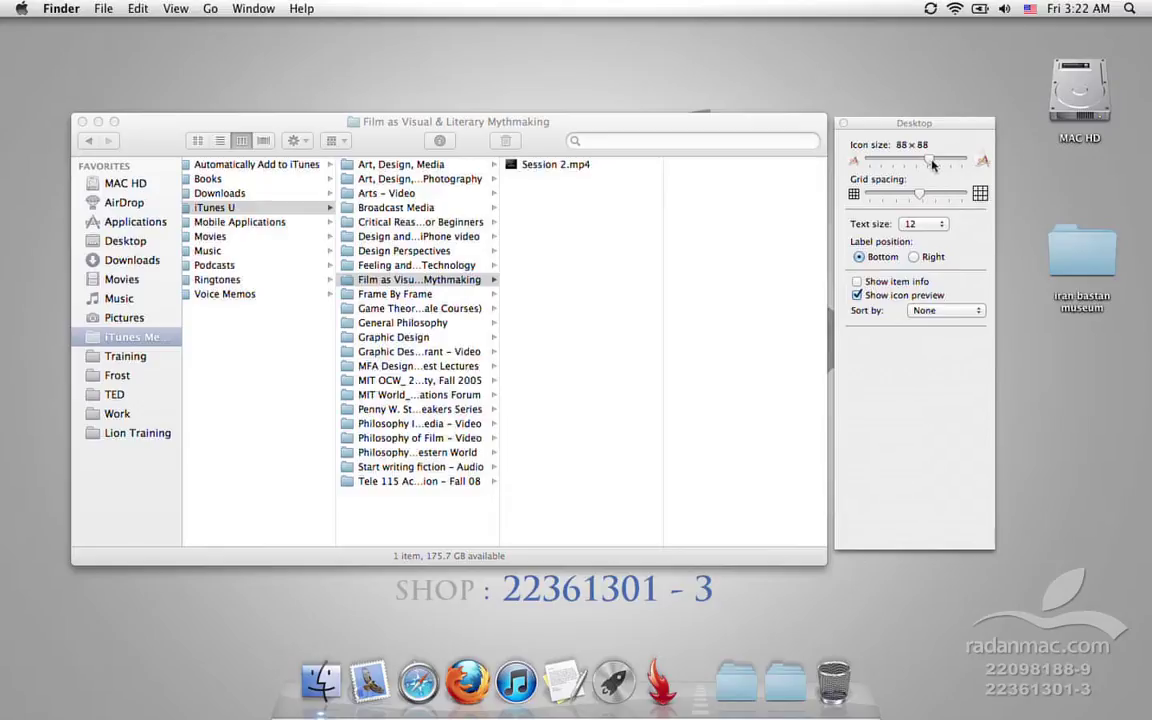
drag(928, 160, 940, 164)
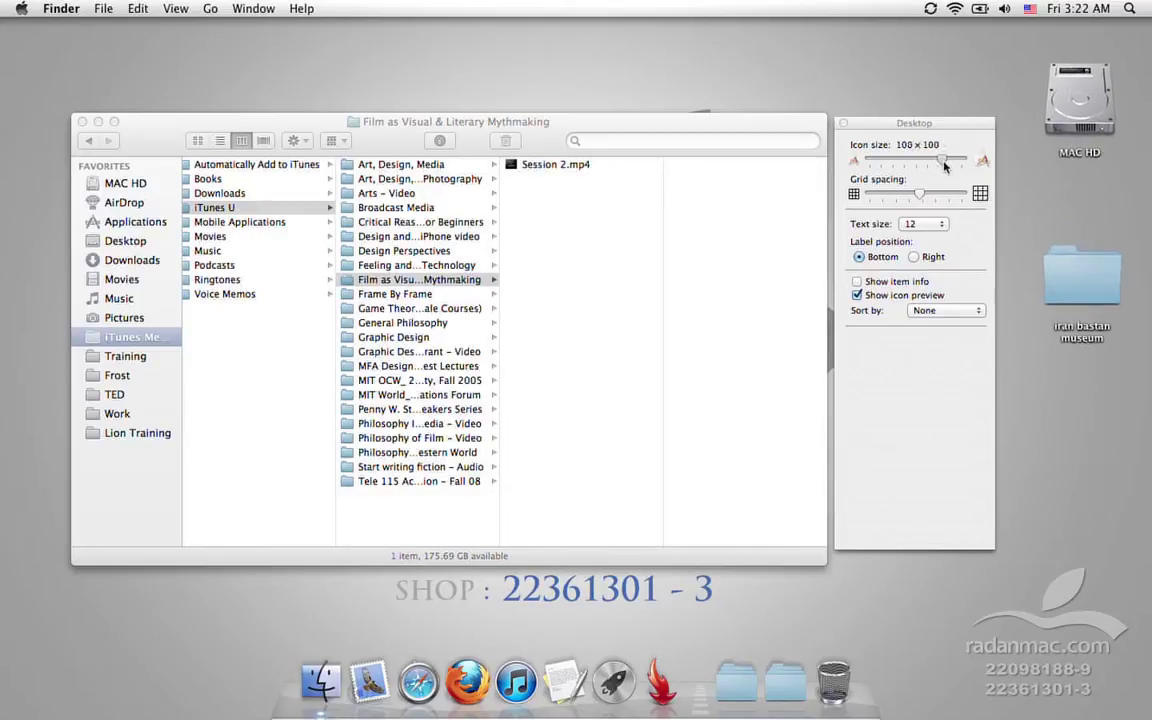
click(922, 224)
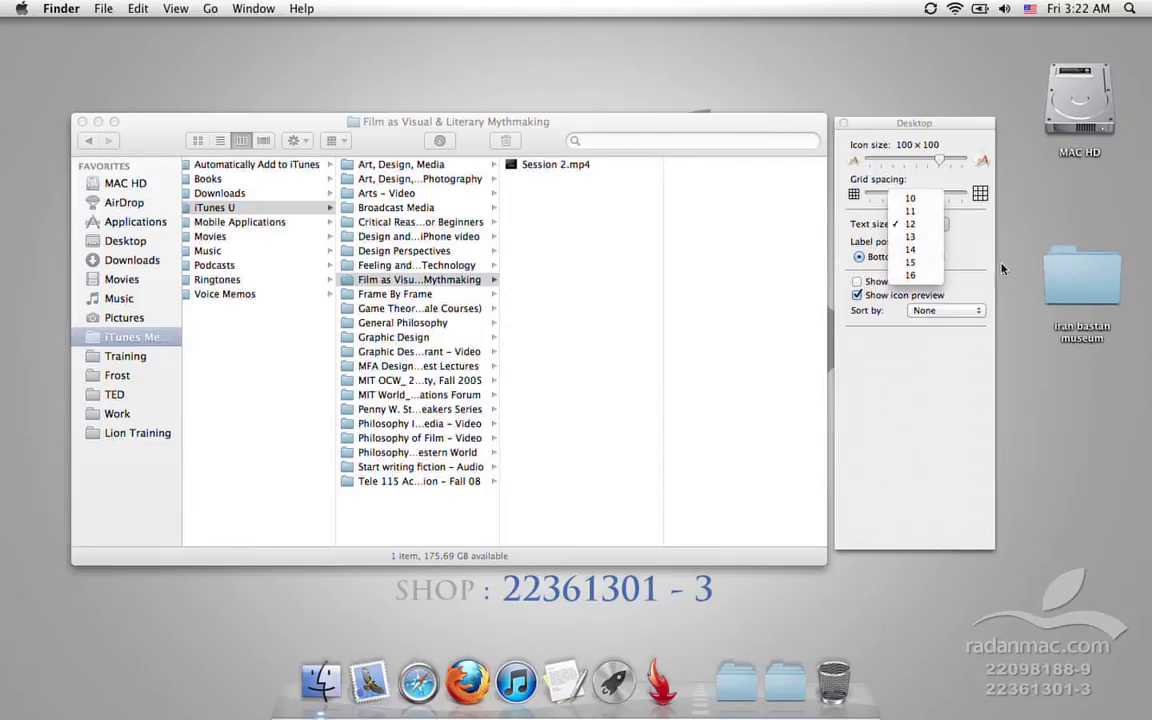
click(912, 249)
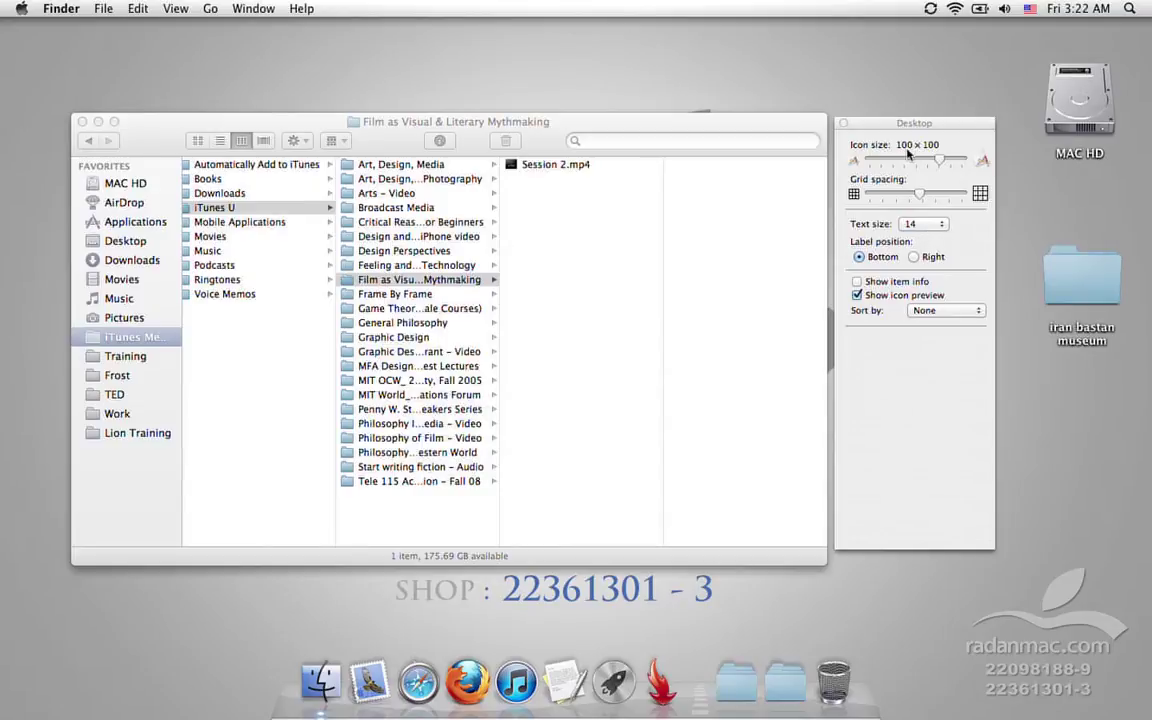
Move the Desktop view options panel over the folder window and turn item info on and off again.
drag(906, 126, 808, 129)
click(806, 282)
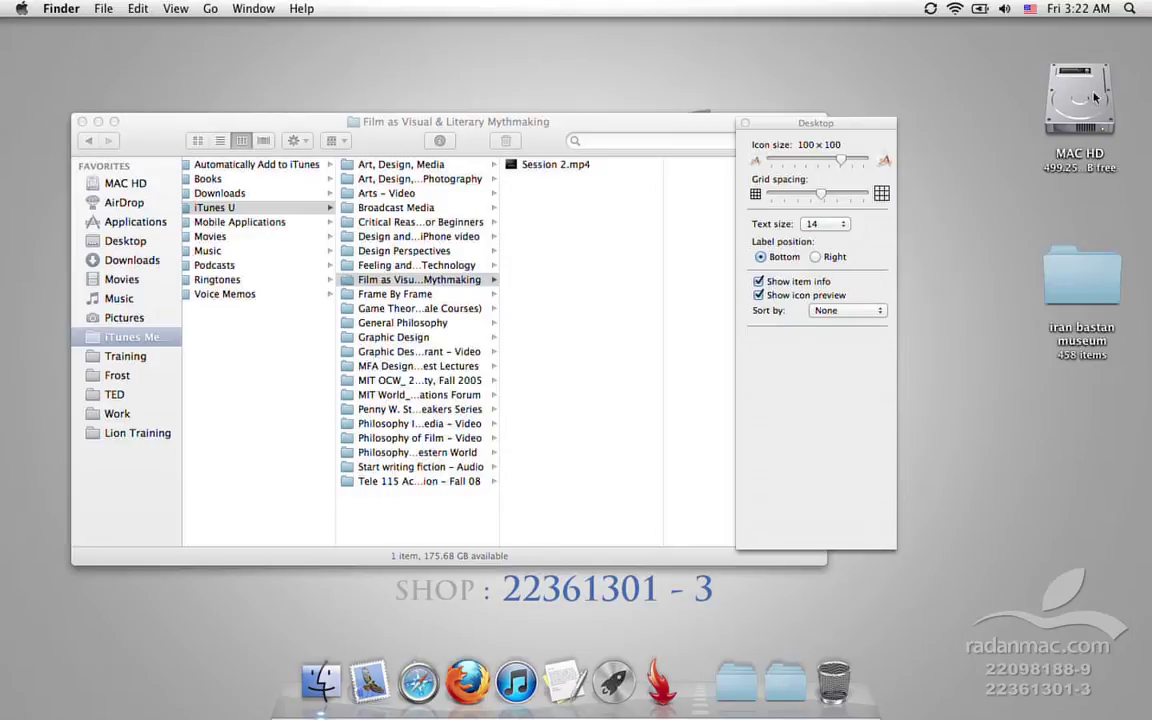
click(808, 283)
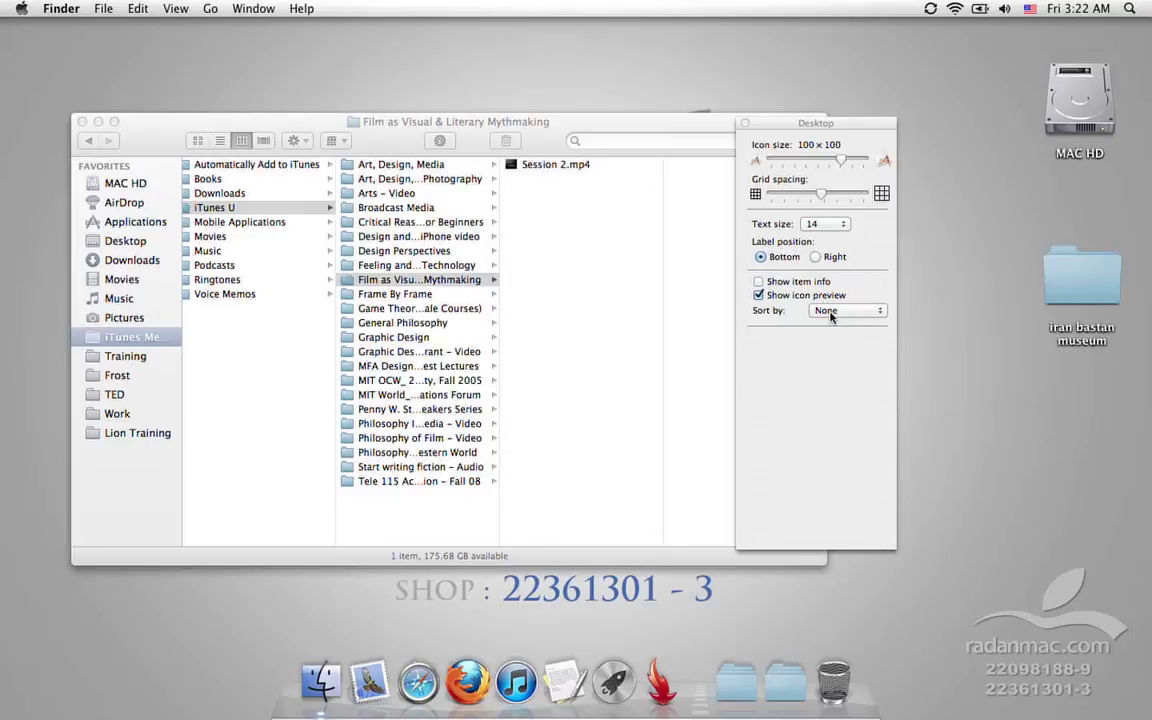
Try sorting the desktop items by Name and set the sorting back to None.
click(838, 313)
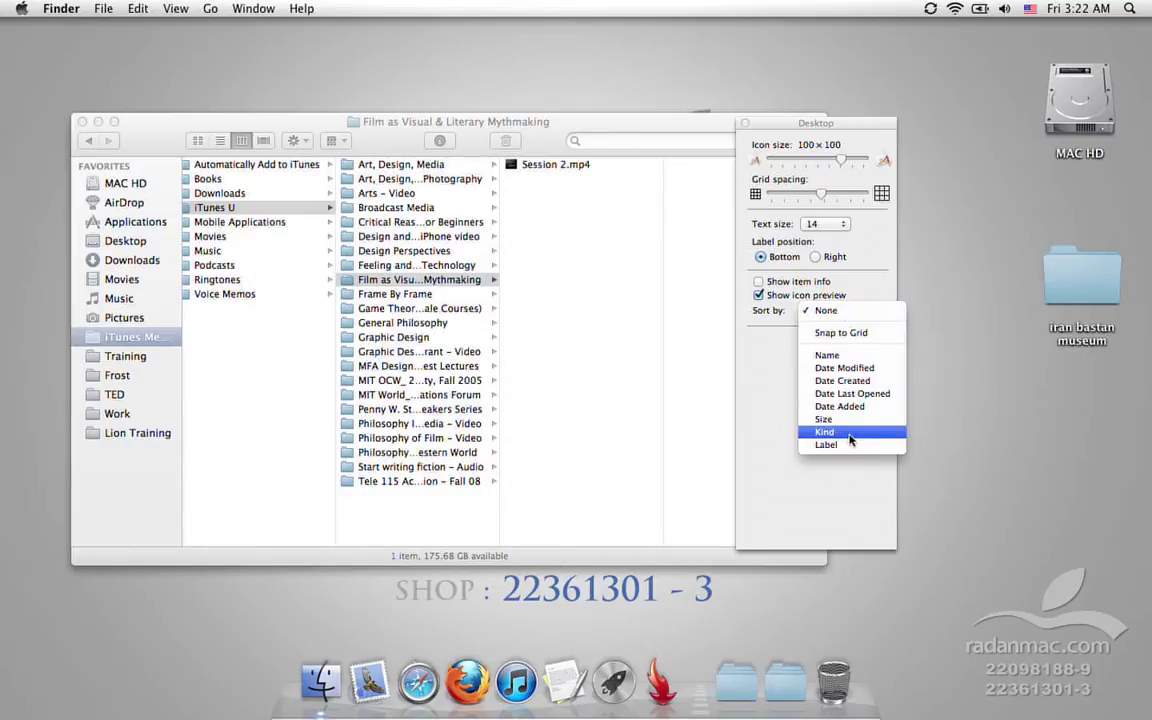
click(850, 356)
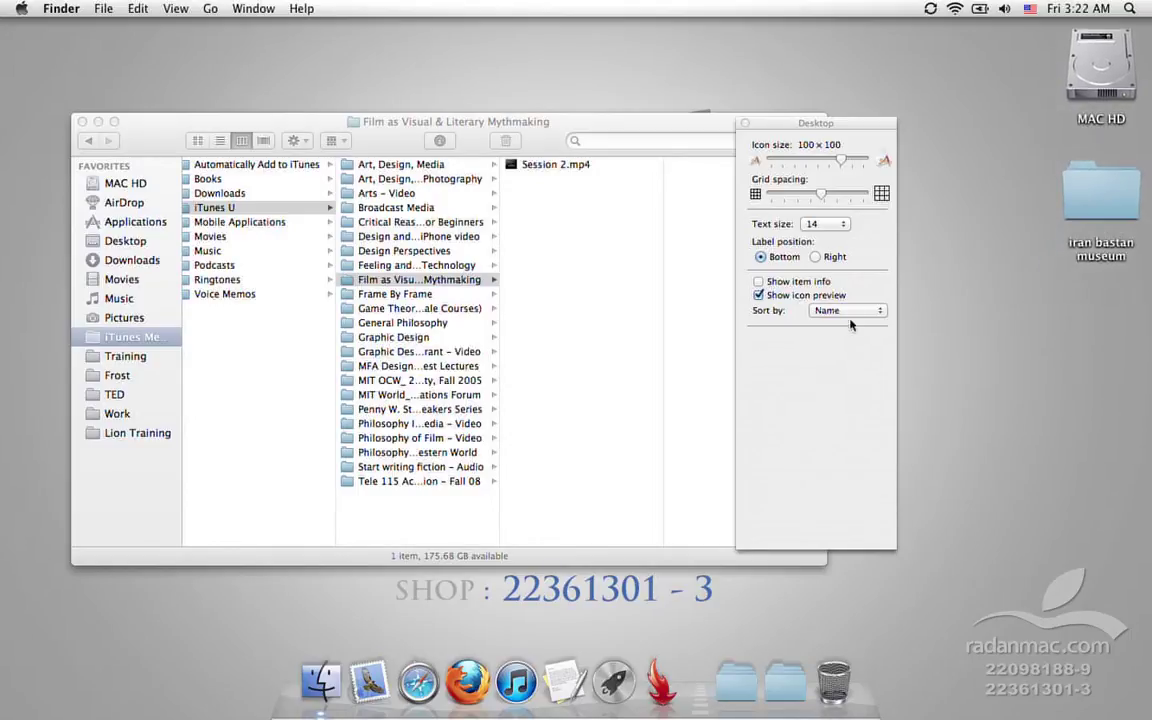
click(850, 312)
click(857, 265)
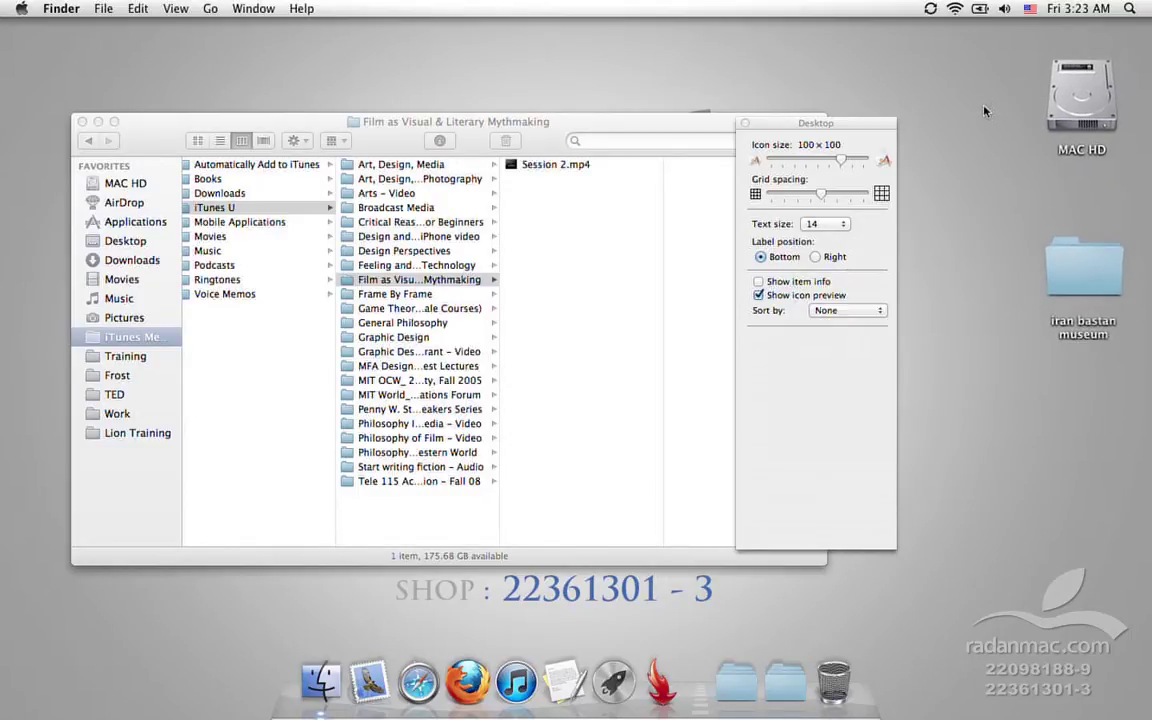
Try the Right label position for desktop icons, restore Bottom, and move the options panel back beside the folder window.
click(830, 257)
click(784, 258)
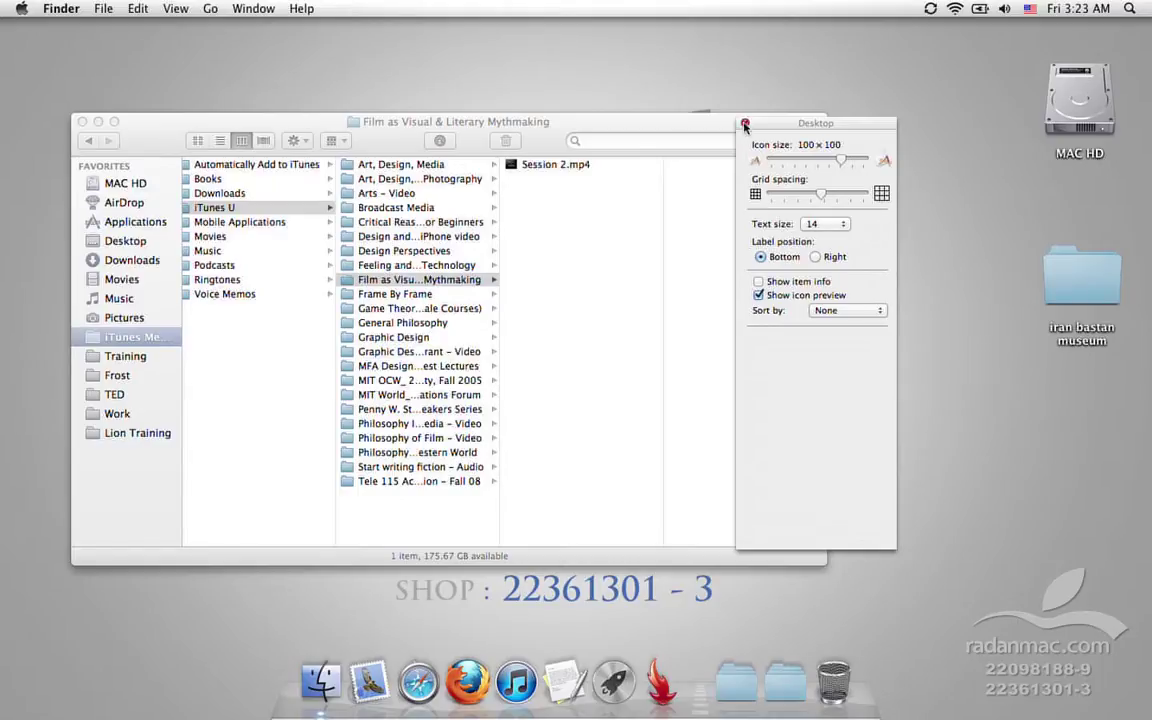
drag(770, 123, 869, 124)
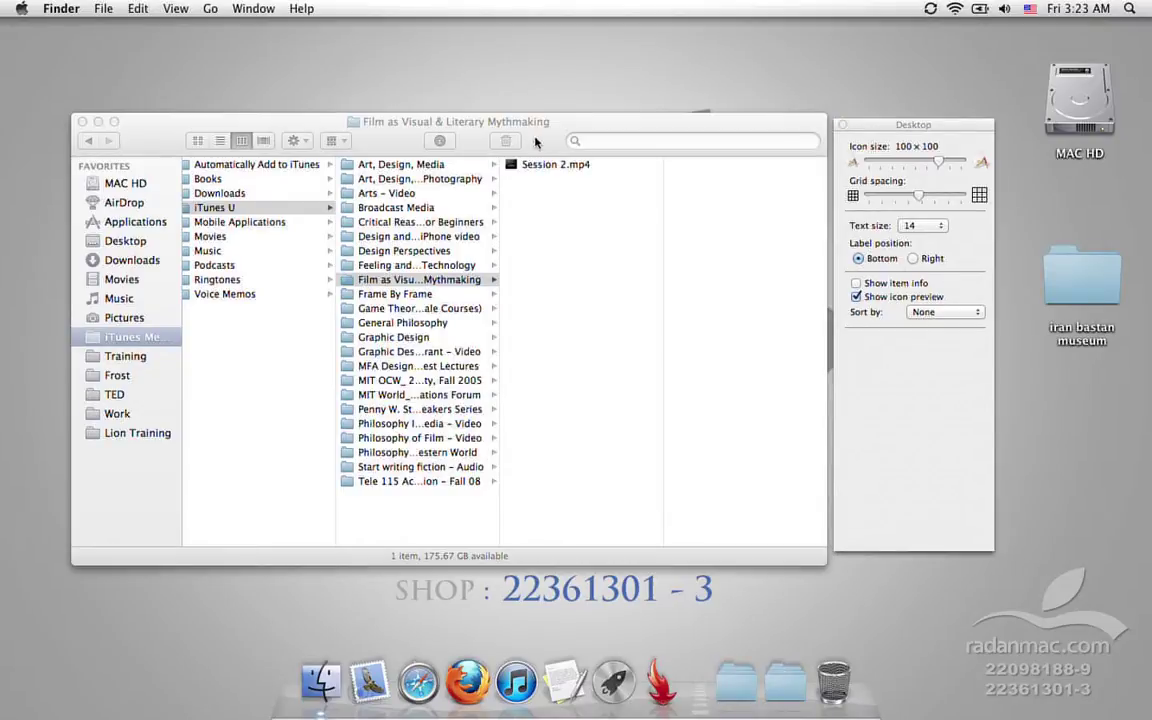
Activate the Film as Visual & Literary Mythmaking window and preview it in icon, list and Cover Flow views.
click(535, 143)
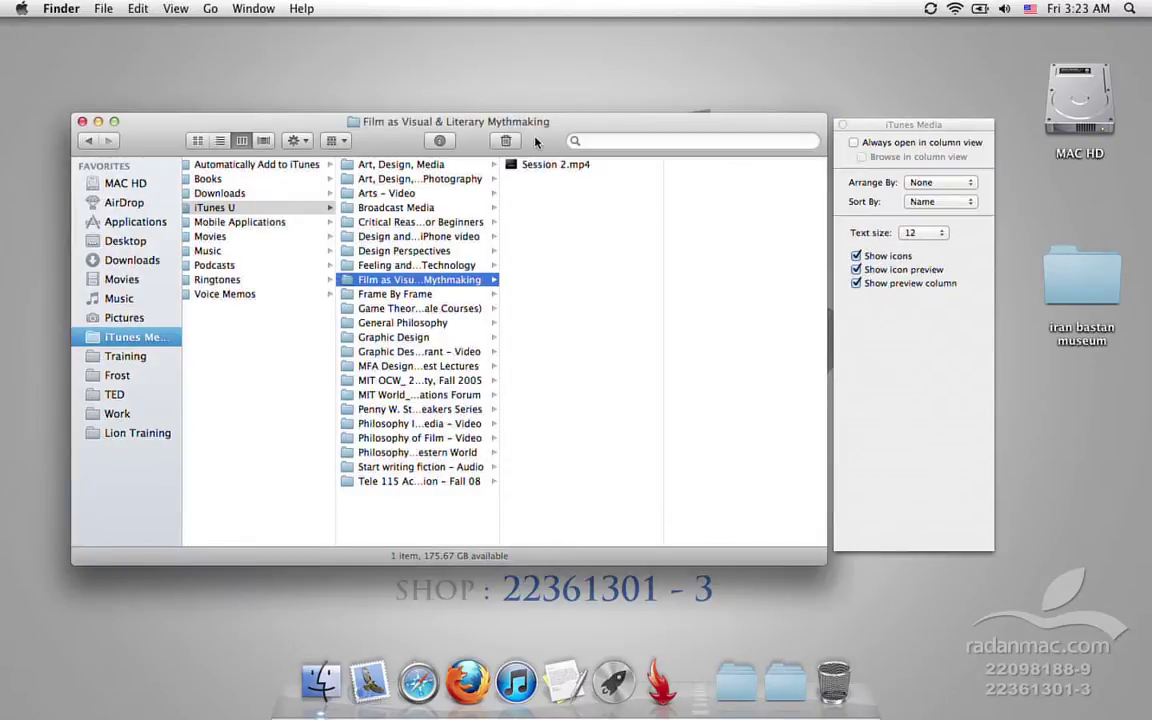
key(super+1)
key(super+2)
key(super+4)
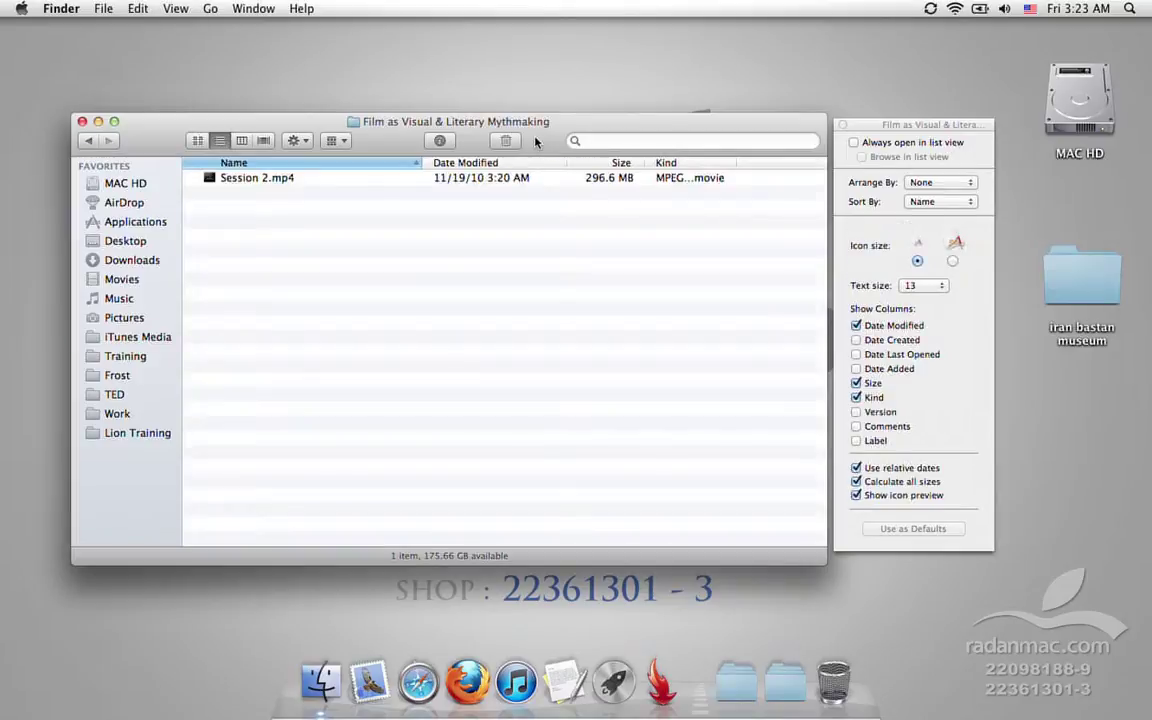
Return the folder window to column view and set its text size to 13.
key(super+3)
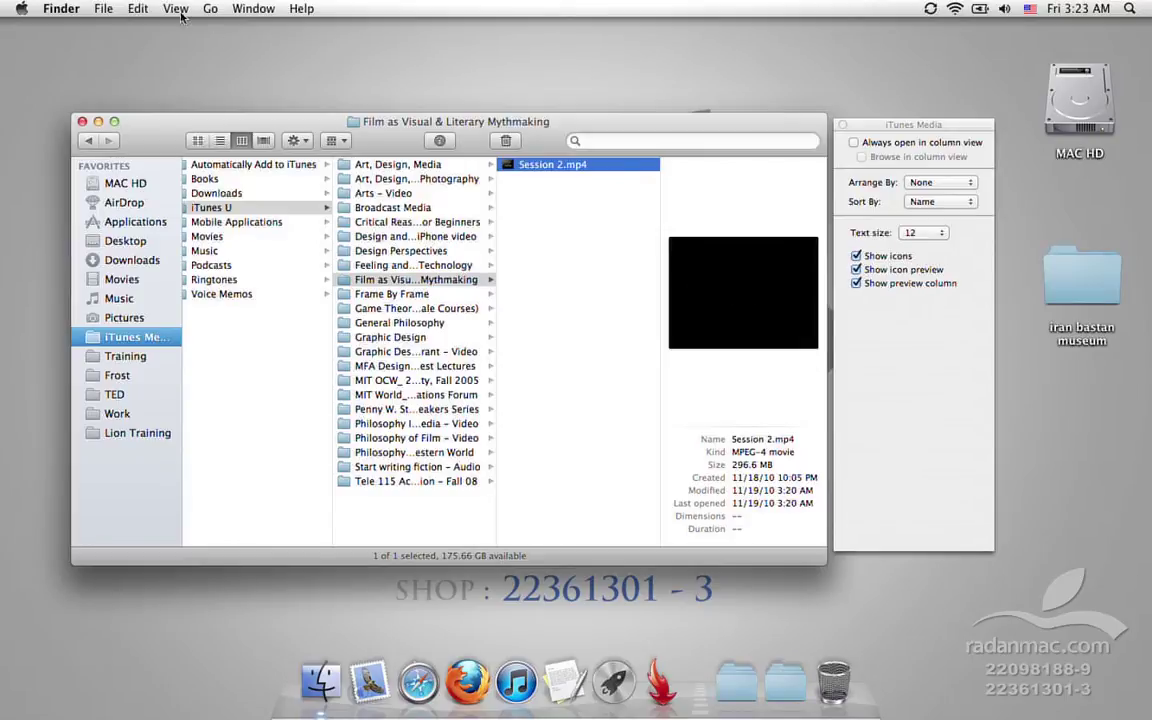
click(924, 232)
click(926, 247)
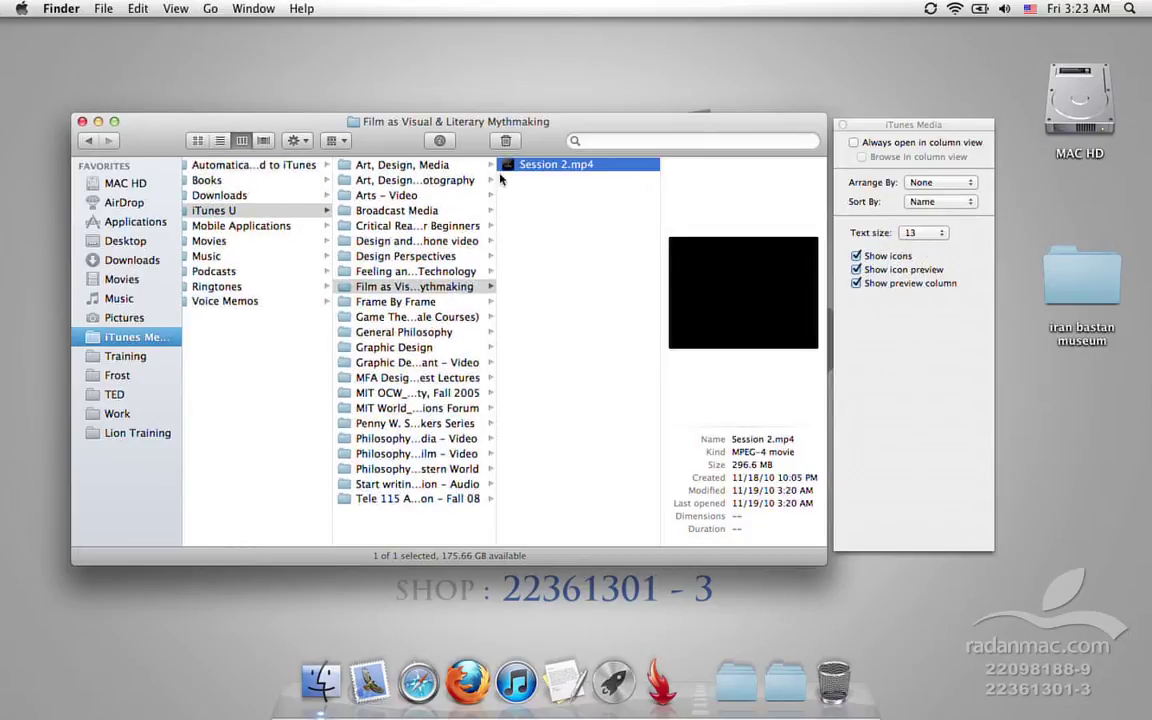
Turn off the preview column, icon preview and icons for the column view.
mouse_move(751, 314)
click(876, 287)
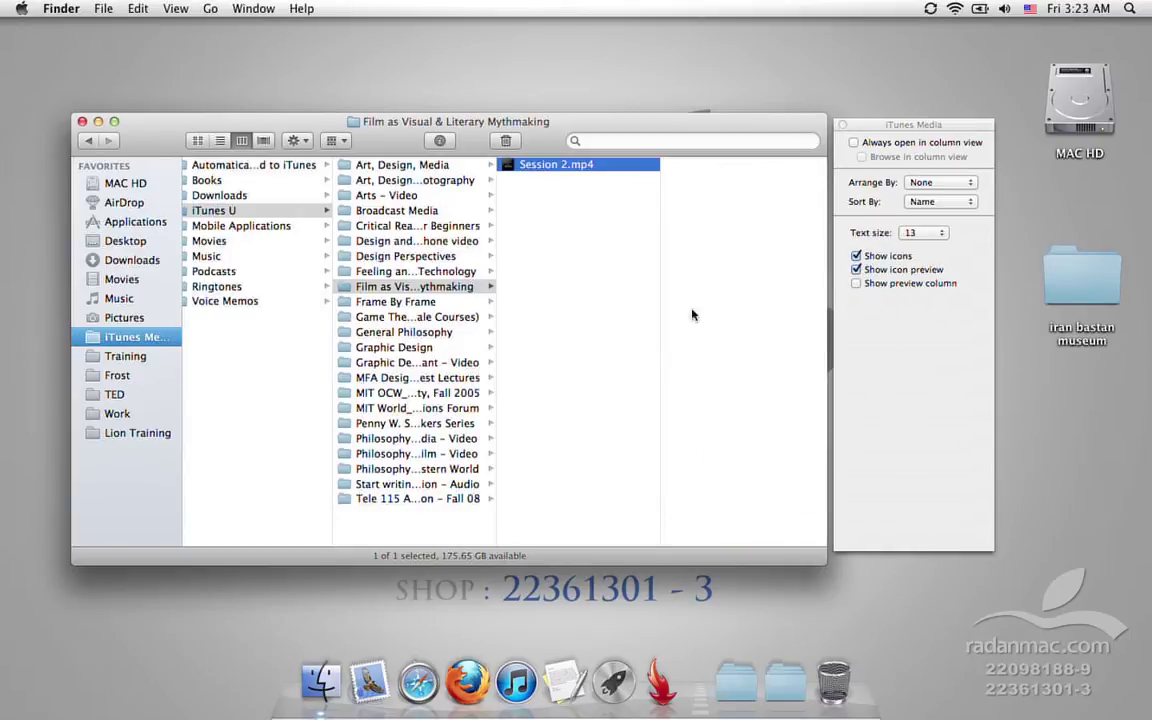
click(902, 275)
click(868, 258)
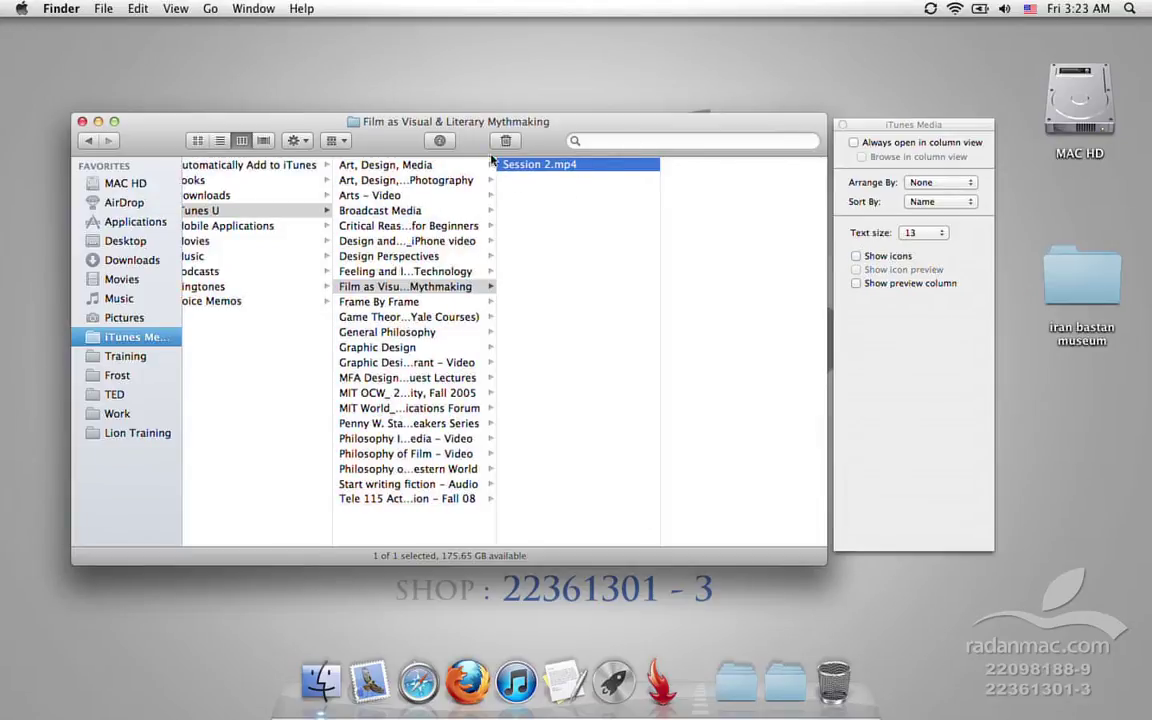
scroll(561, 237, left, 2)
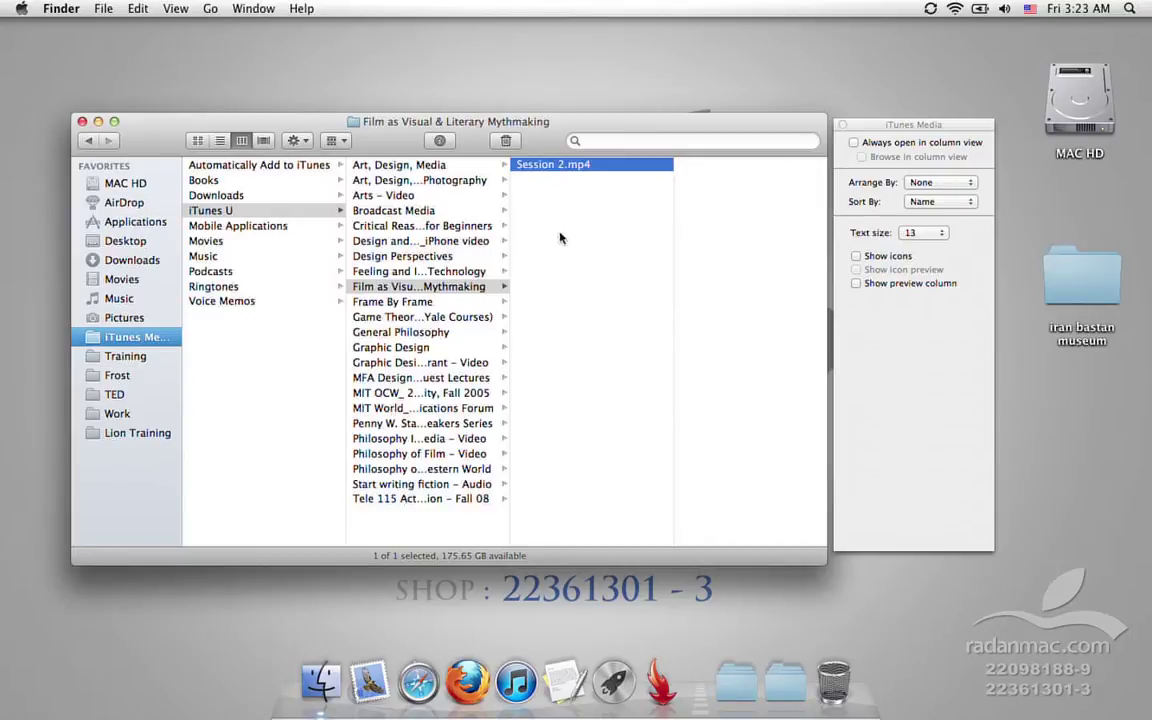
Turn icons, icon preview and the preview column back on for the column view.
click(856, 256)
click(856, 270)
click(873, 285)
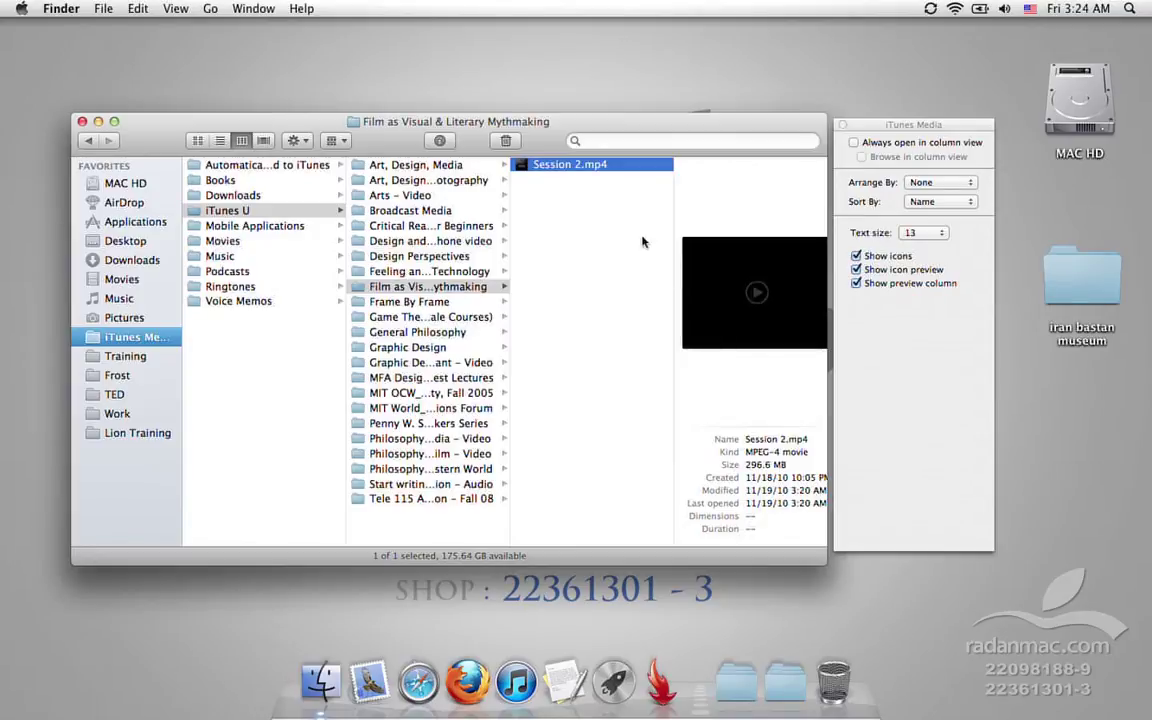
Show the parent iTunes U folder in Cover Flow and select the Design and Designing - iPod_iPhone video folder.
key(super+4)
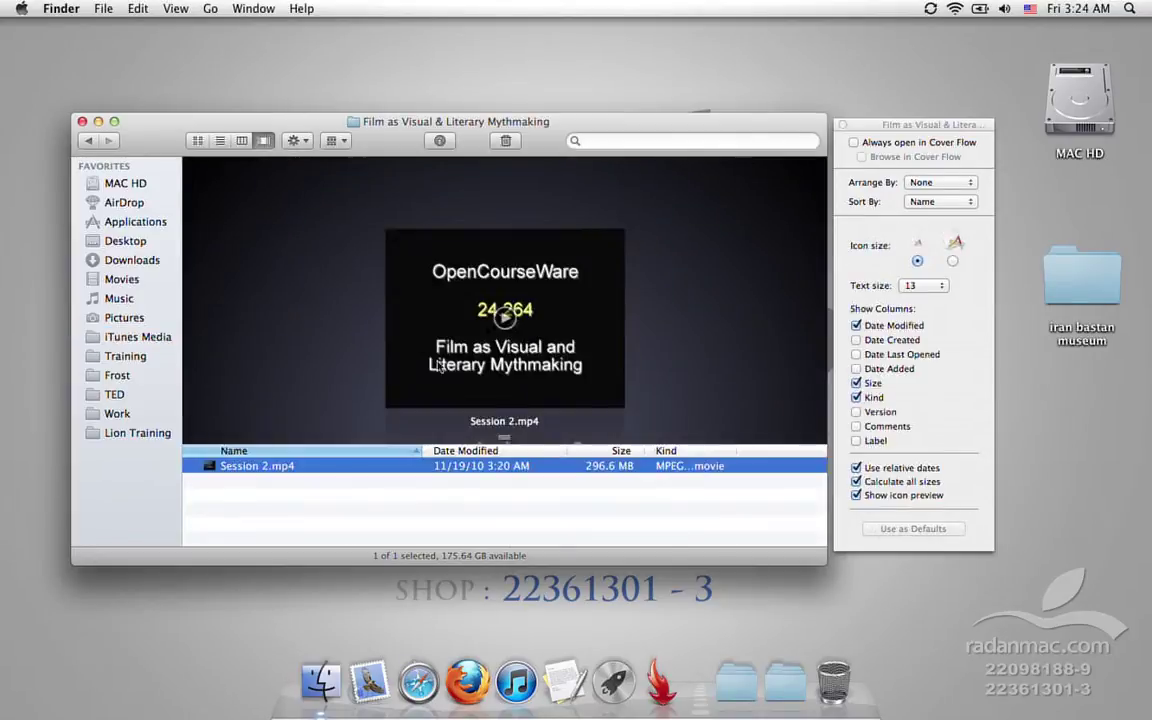
key(super+Up)
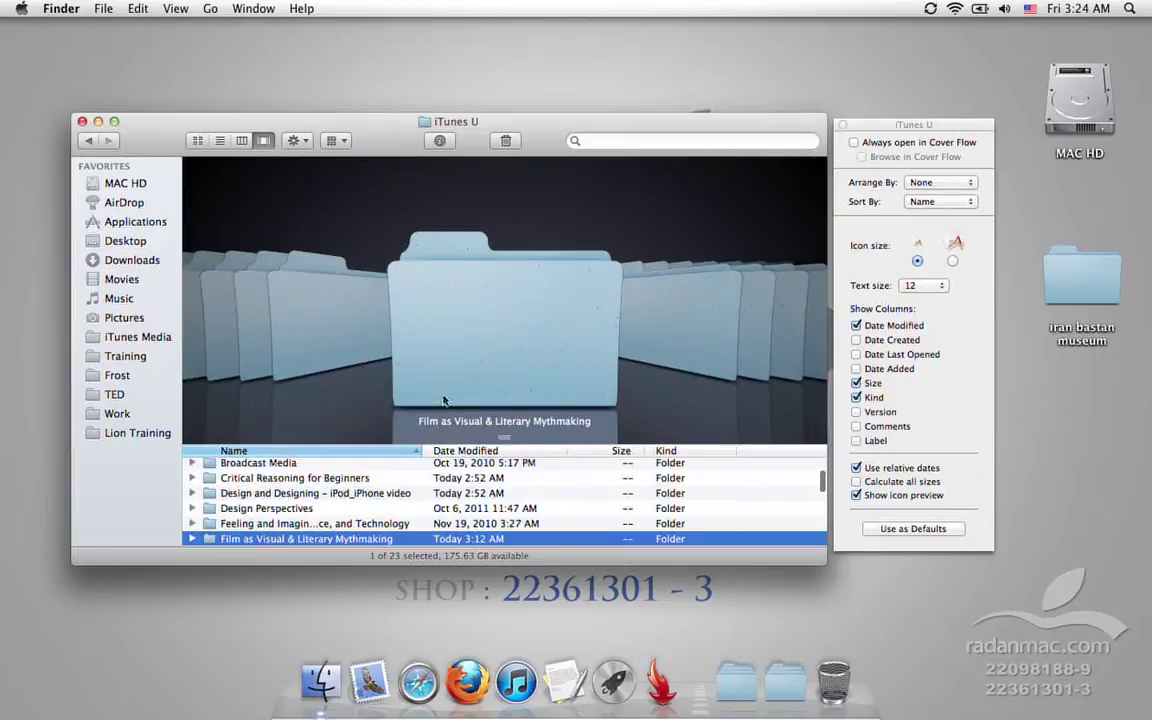
click(285, 493)
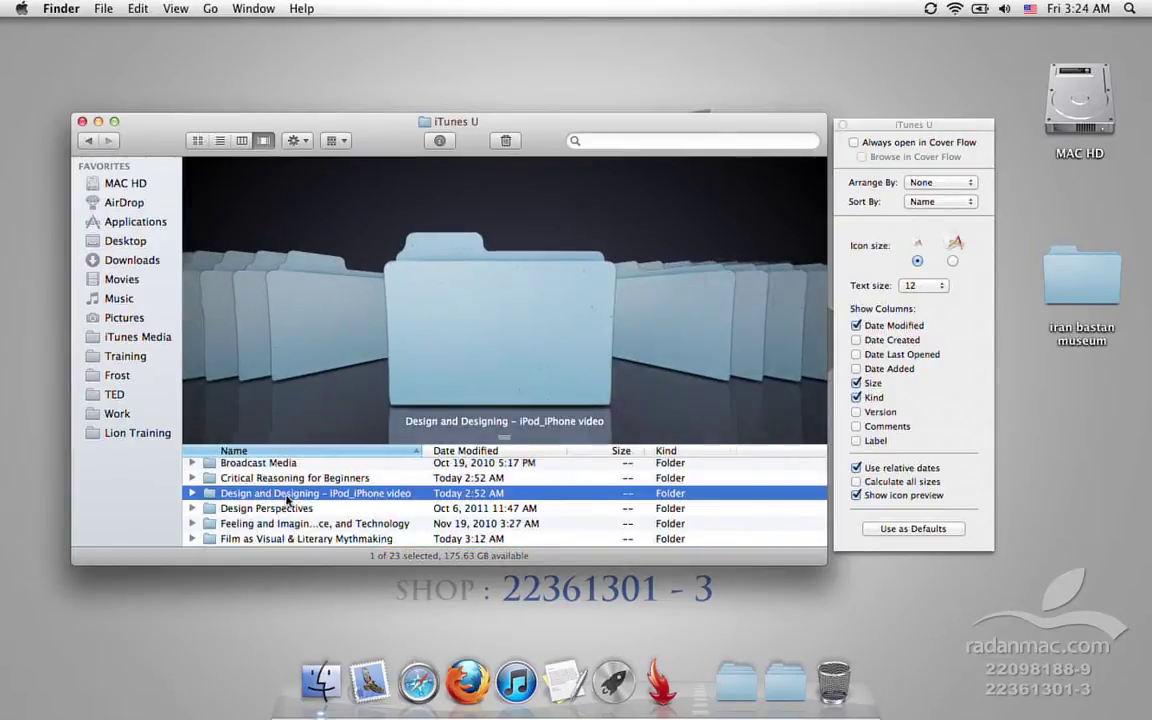
Browse the iTunes U folders in column view to General Philosophy and display that folder in Cover Flow.
key(super+3)
click(450, 408)
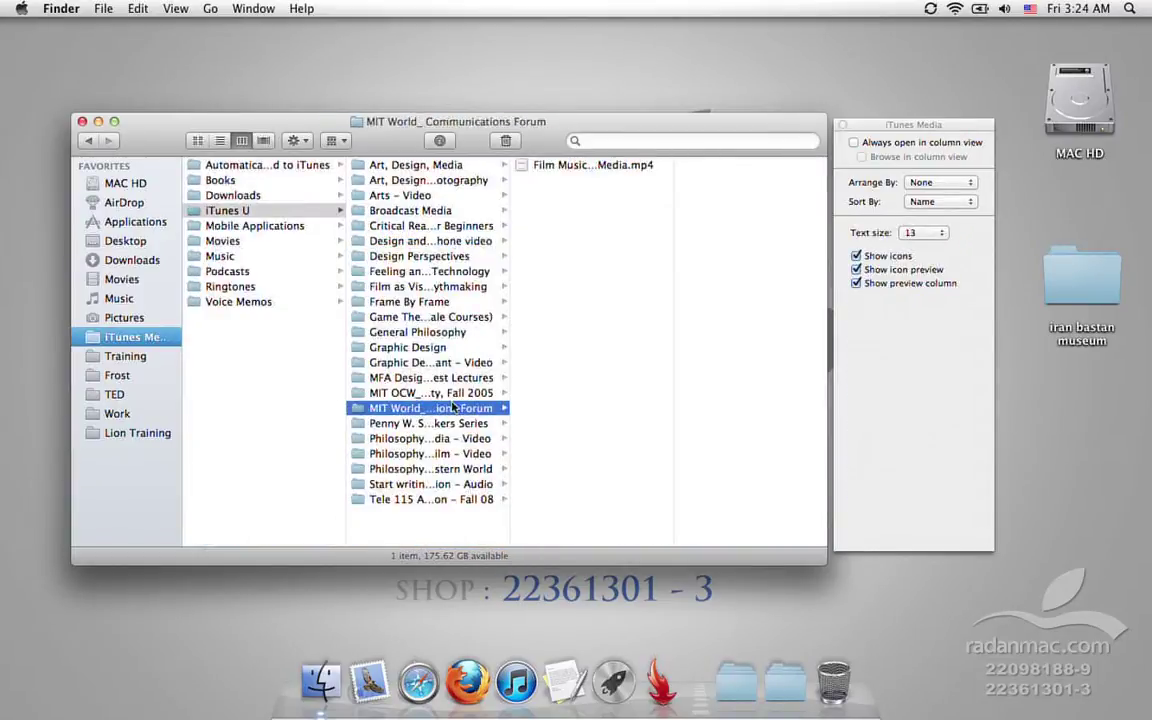
key(Up)
key(Up)
key(Up)
key(Up)
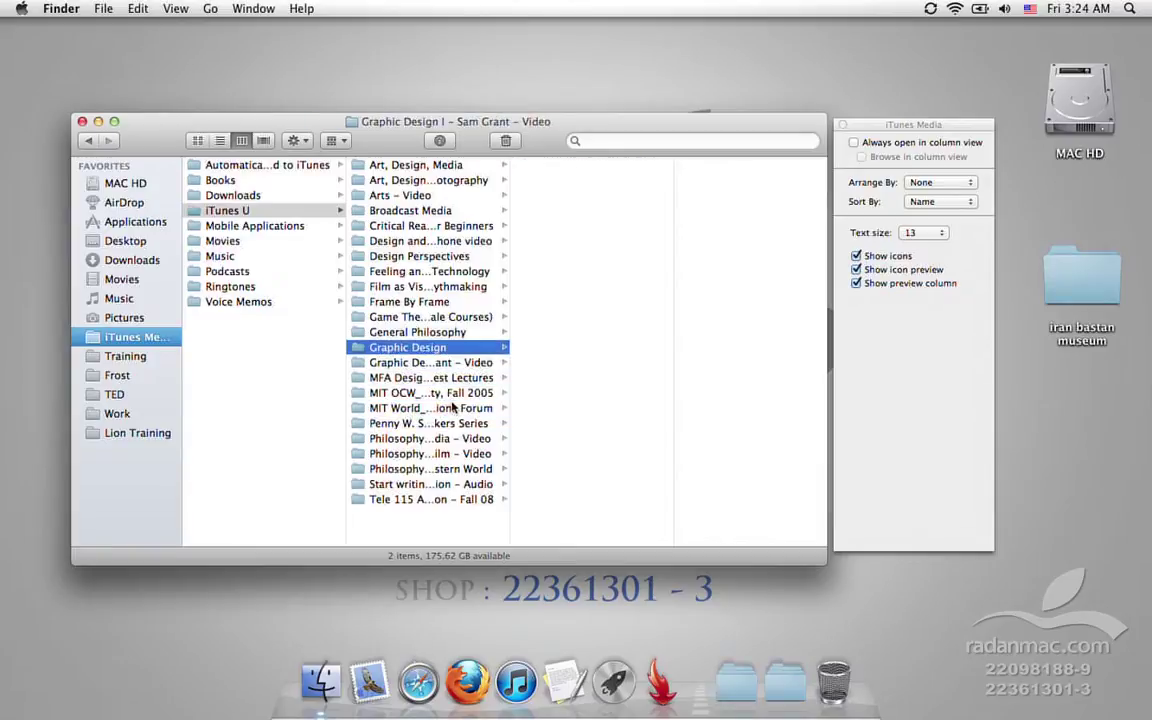
key(Up)
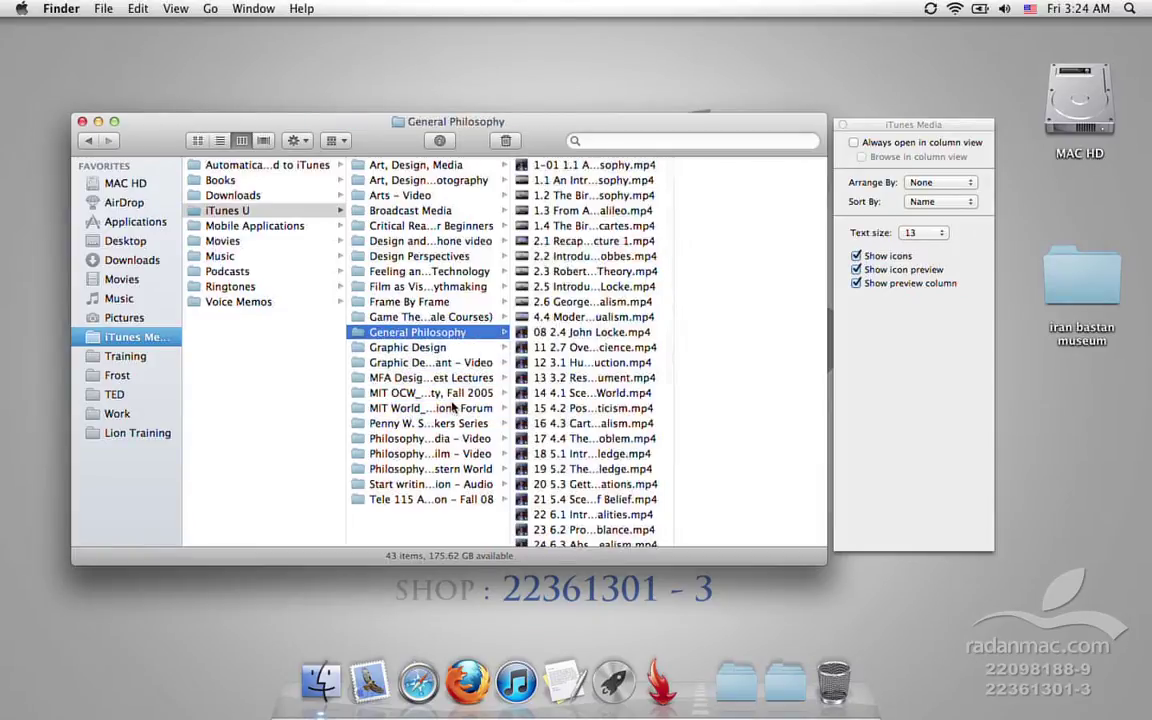
key(super+4)
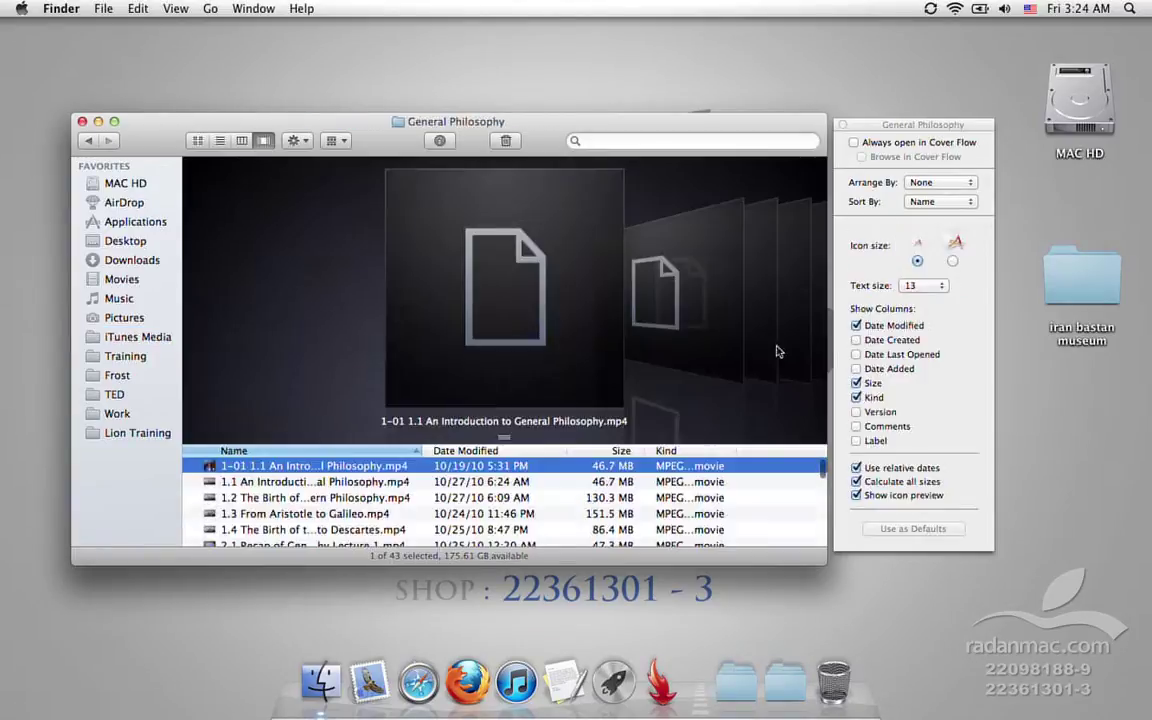
Move the view options panel and the General Philosophy window higher, and try the large icon size before restoring the small one.
drag(905, 124, 905, 110)
drag(613, 124, 608, 94)
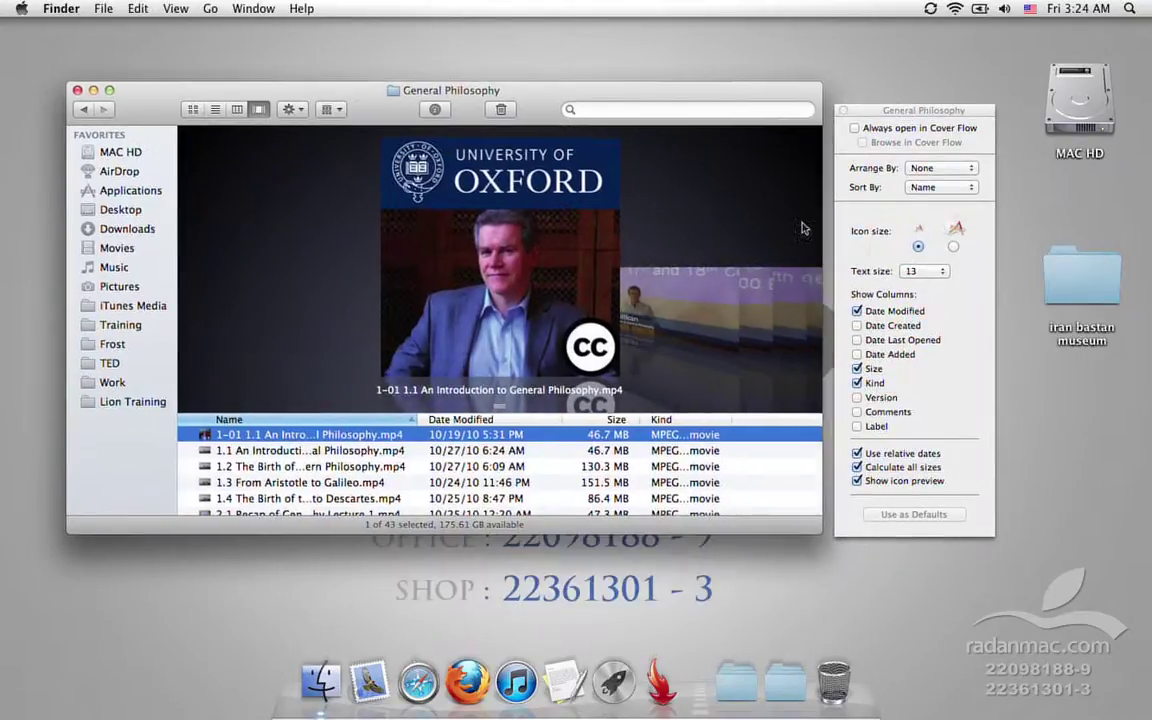
click(953, 247)
click(918, 248)
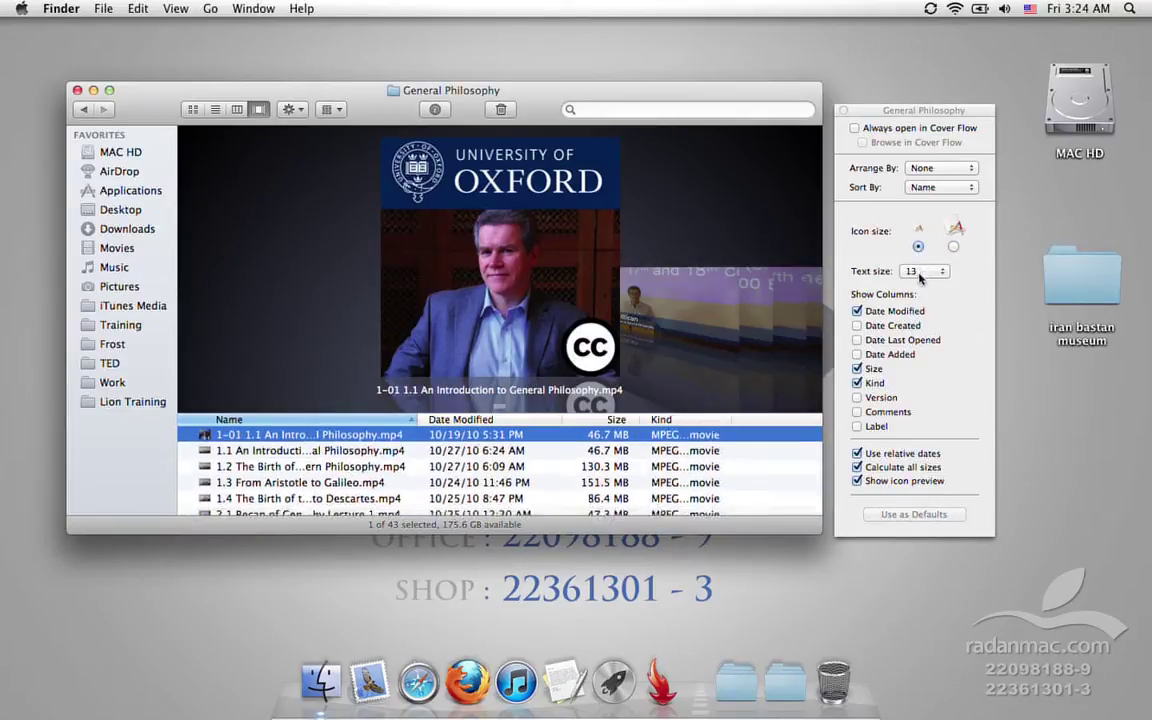
Set the Cover Flow text size to 14 and hide the Date Modified column.
click(924, 271)
click(925, 285)
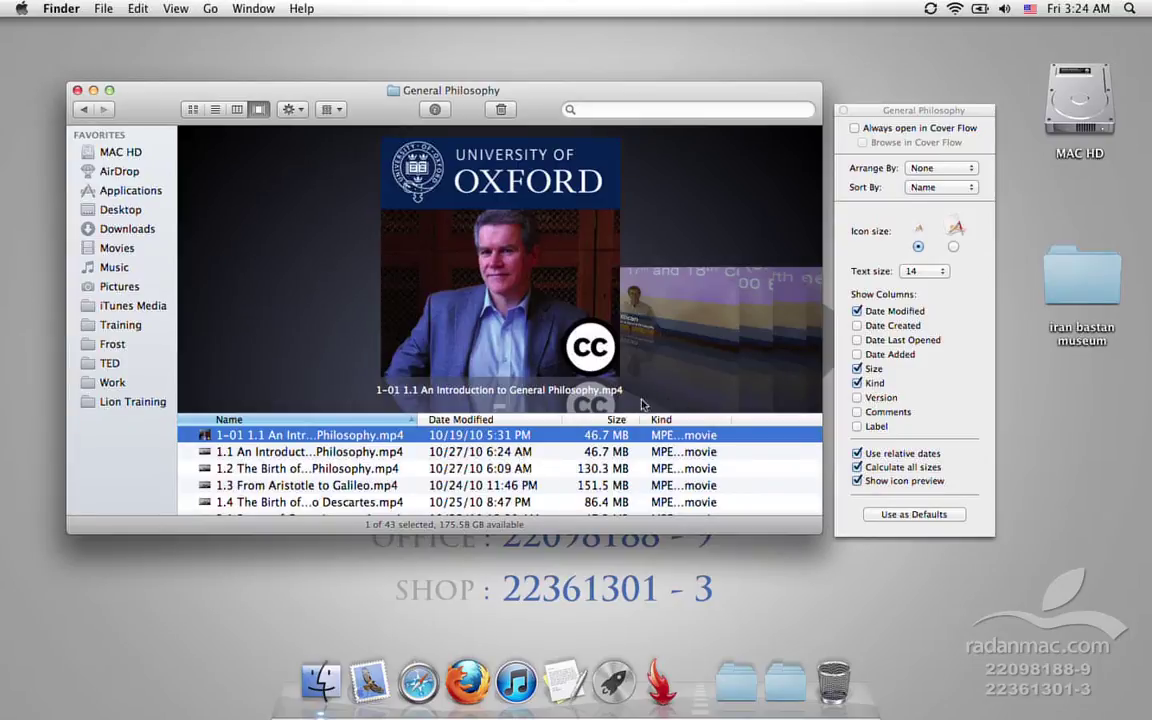
click(858, 311)
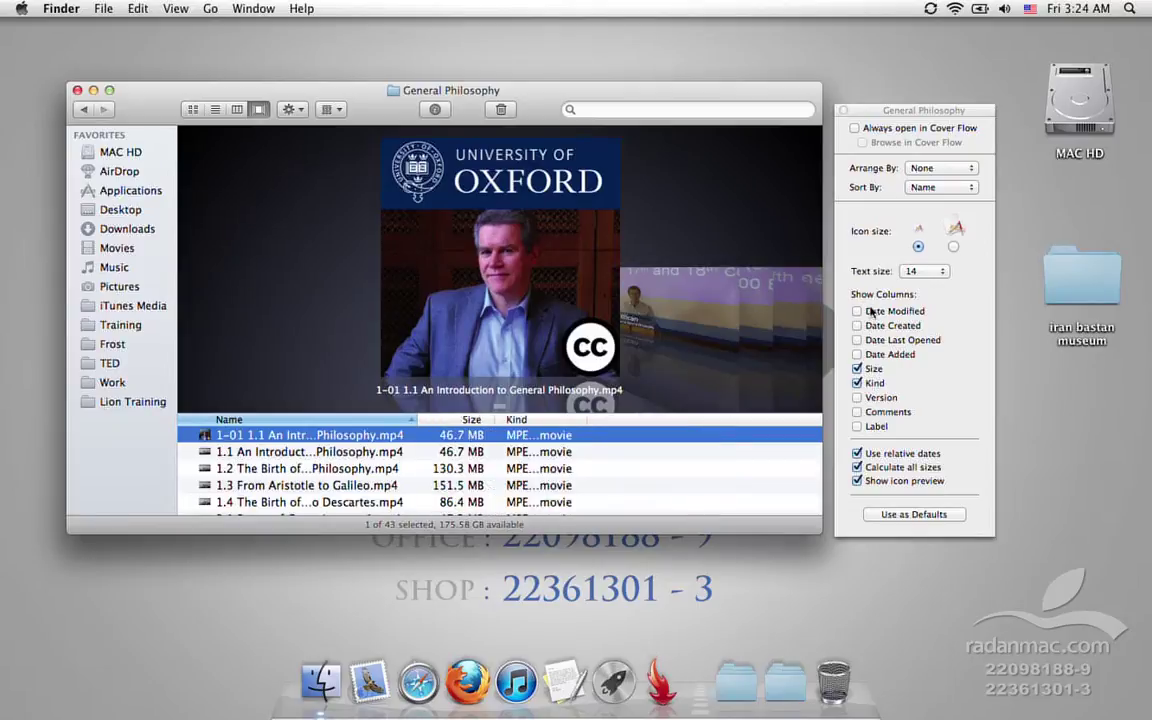
Try out the Label and Comments columns in Cover Flow, leaving both hidden.
click(884, 427)
click(884, 427)
click(886, 414)
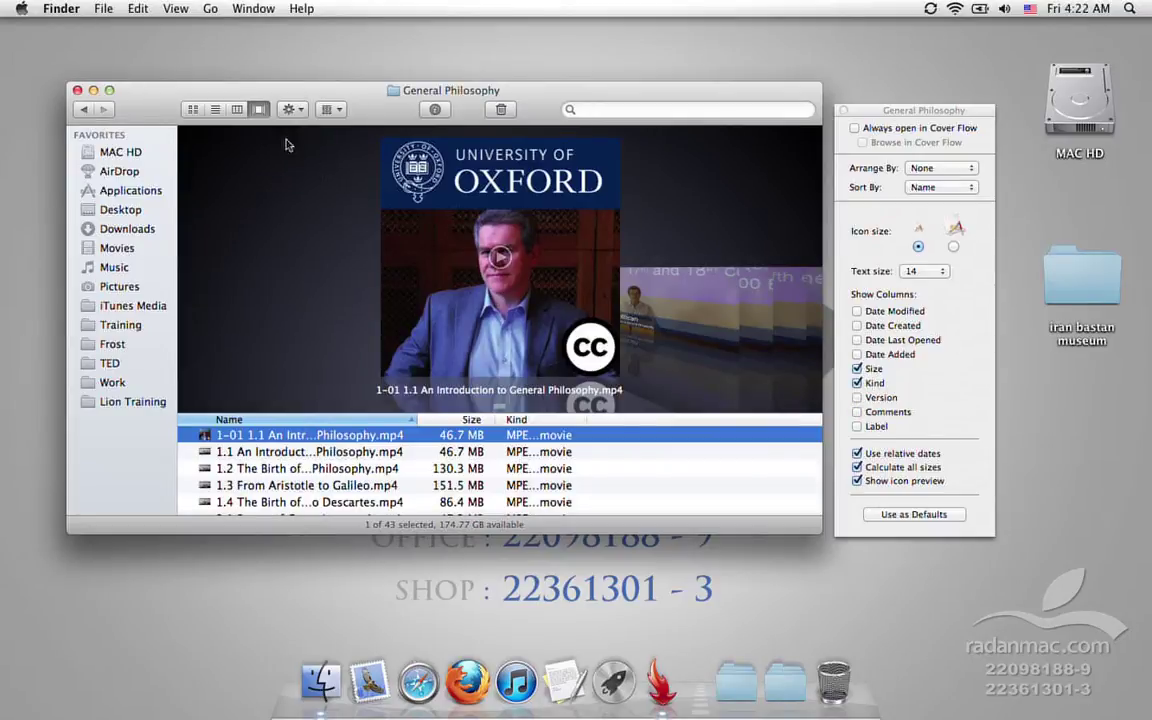
Show the General Philosophy folder in list view with small icons and a text size of 13.
click(214, 109)
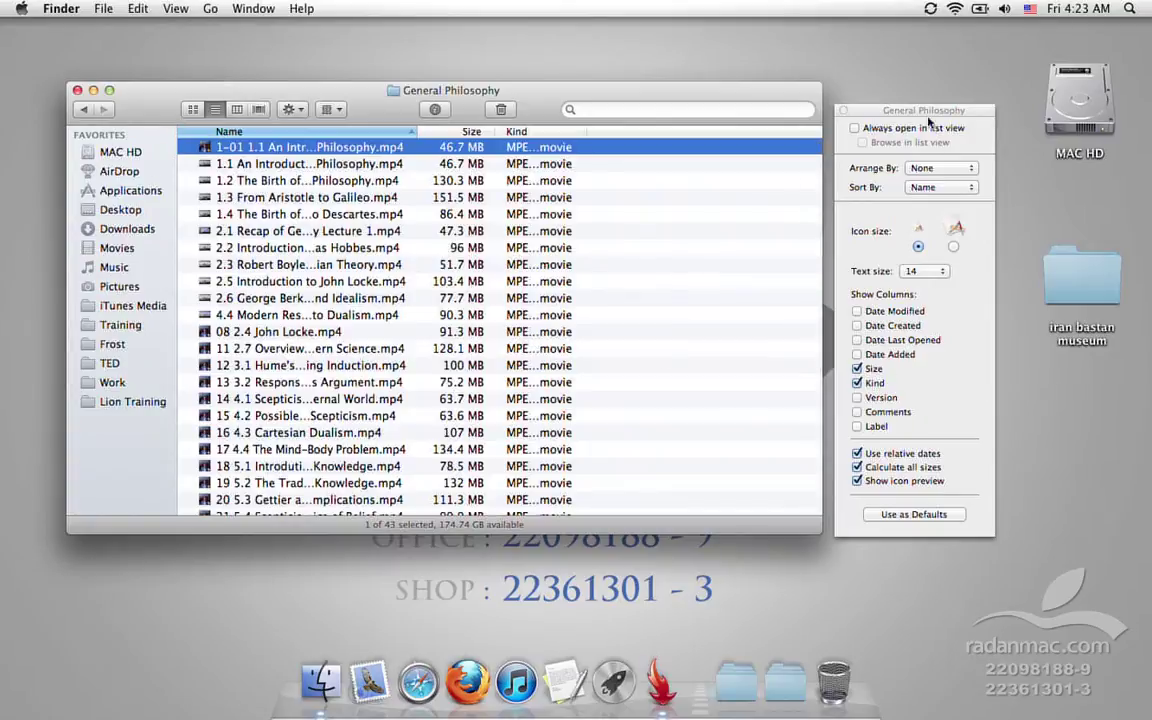
drag(926, 117, 926, 105)
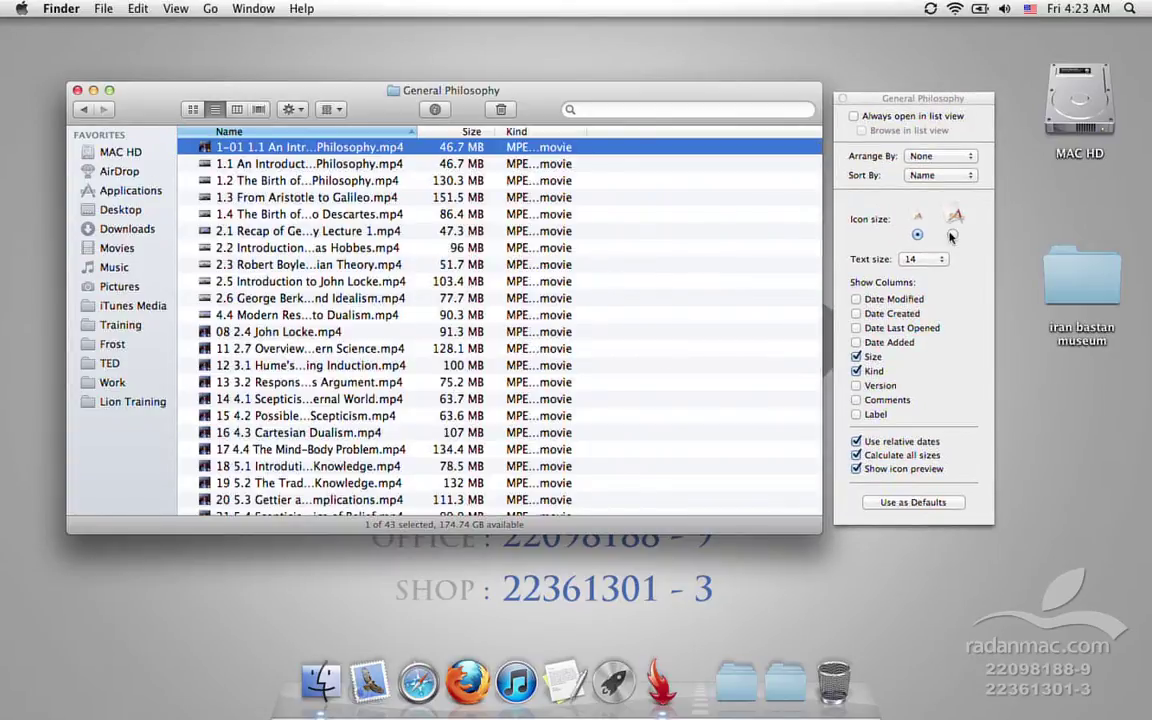
click(951, 234)
click(917, 234)
click(922, 259)
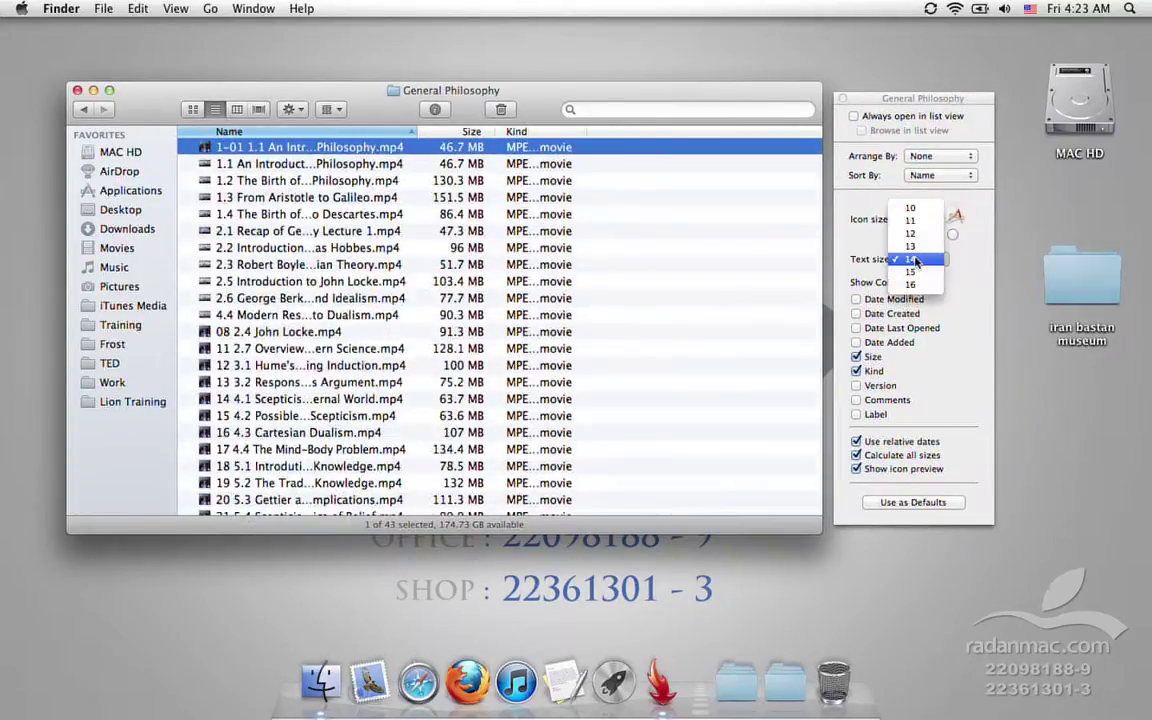
click(914, 247)
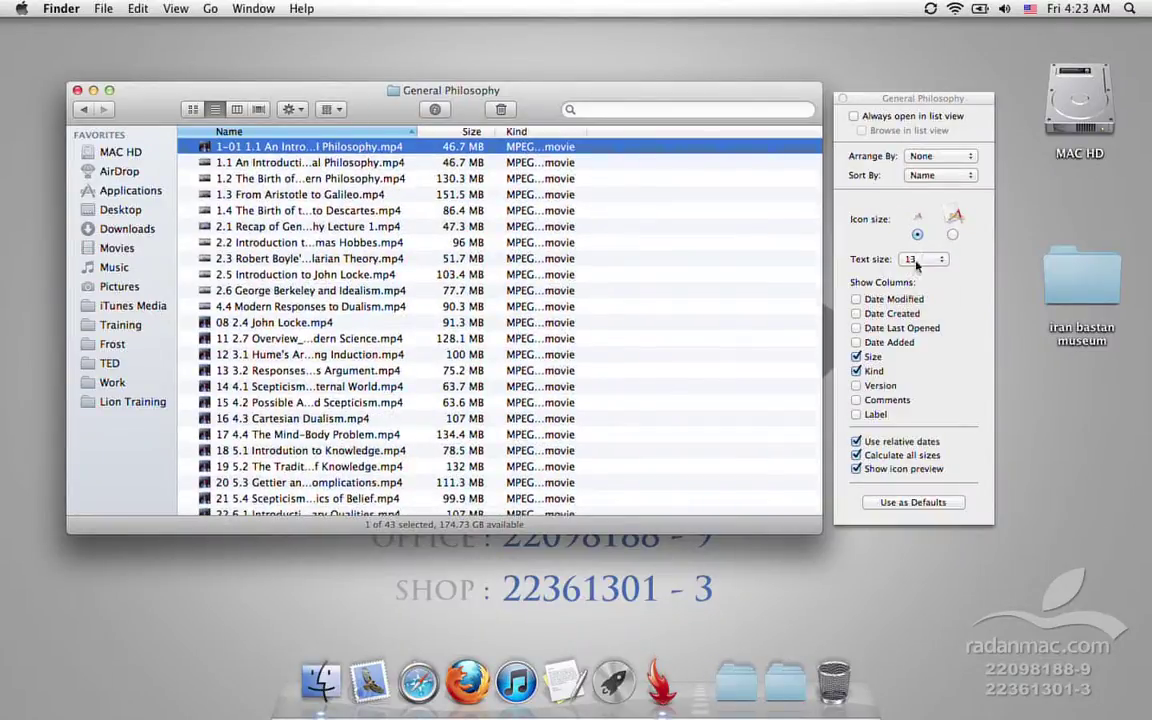
Set the General Philosophy list's text size to 14, and turn on calculation of all sizes for the enclosing iTunes U folder.
click(918, 259)
click(916, 271)
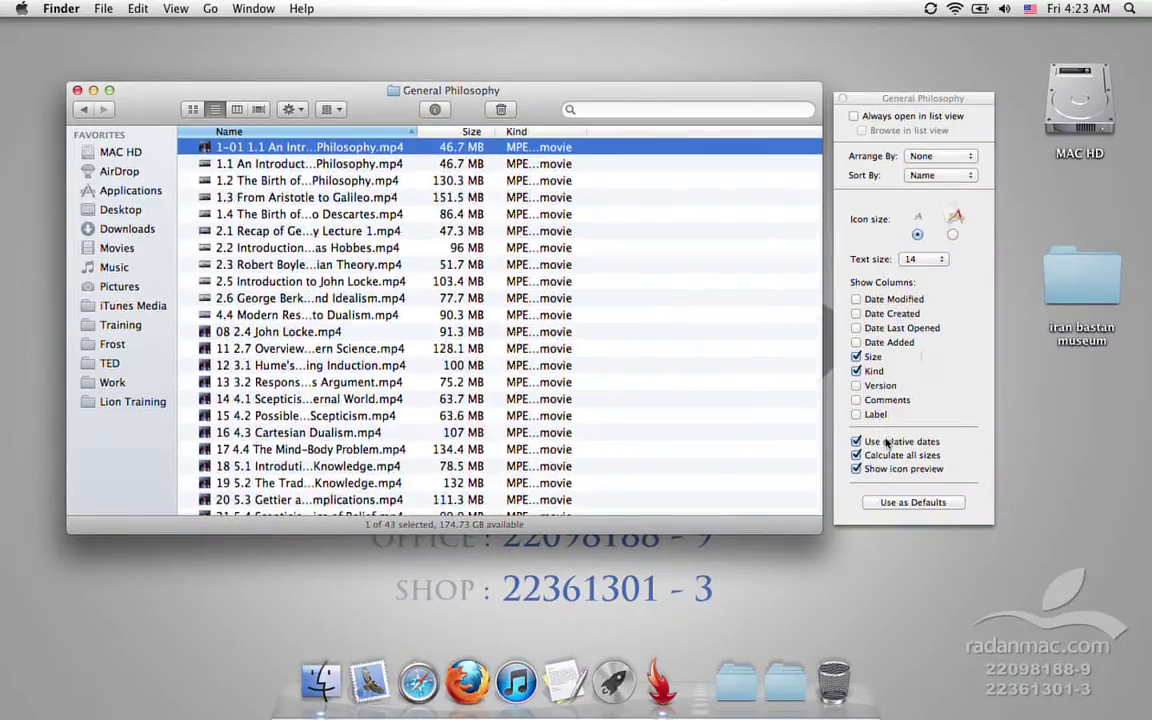
key(super+Up)
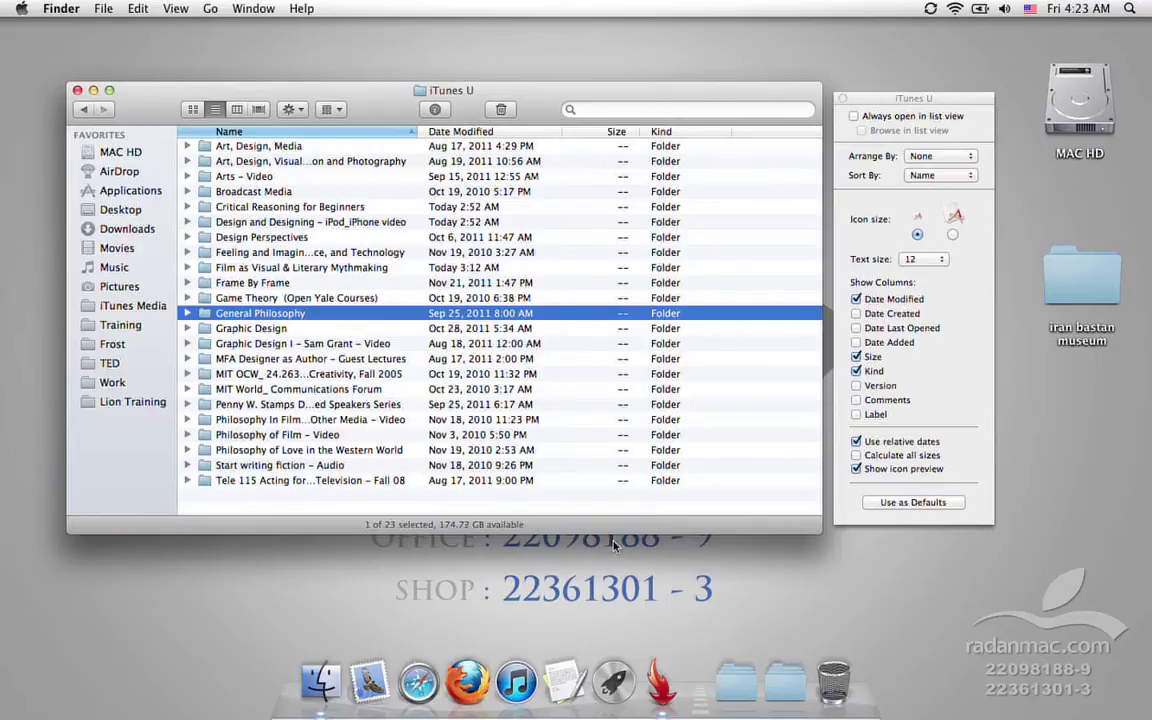
click(857, 455)
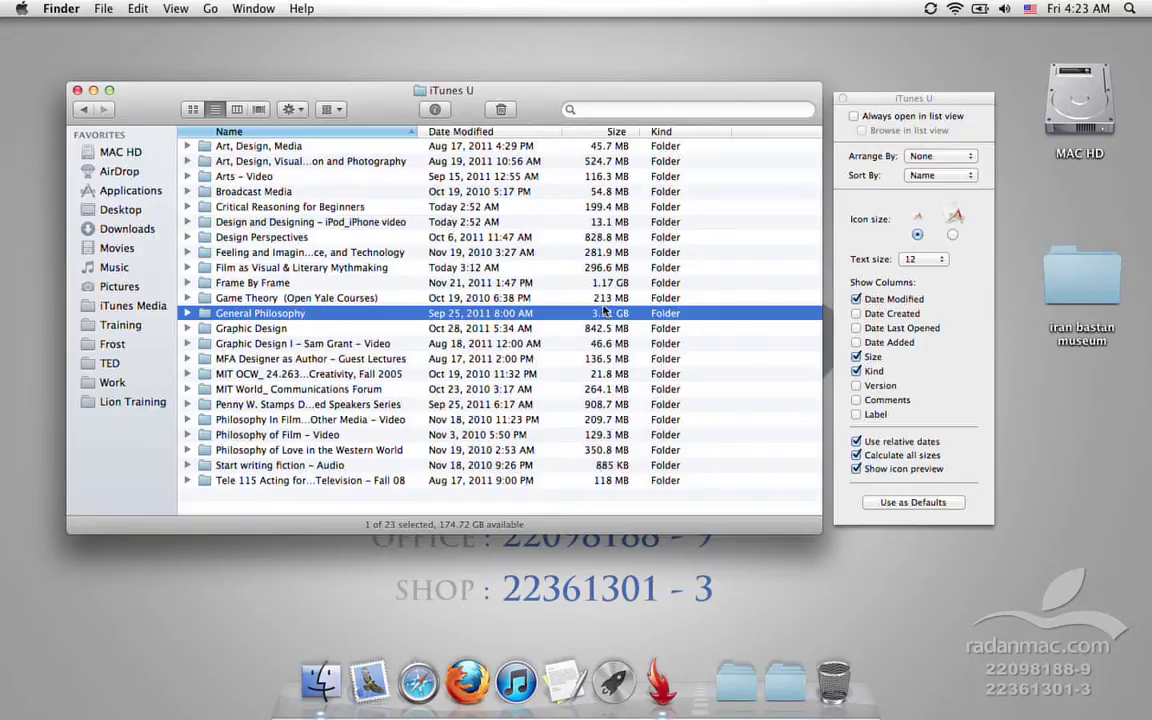
Show the iTunes U folder in icon view with 64 × 64 icons and a text size of 14.
click(193, 109)
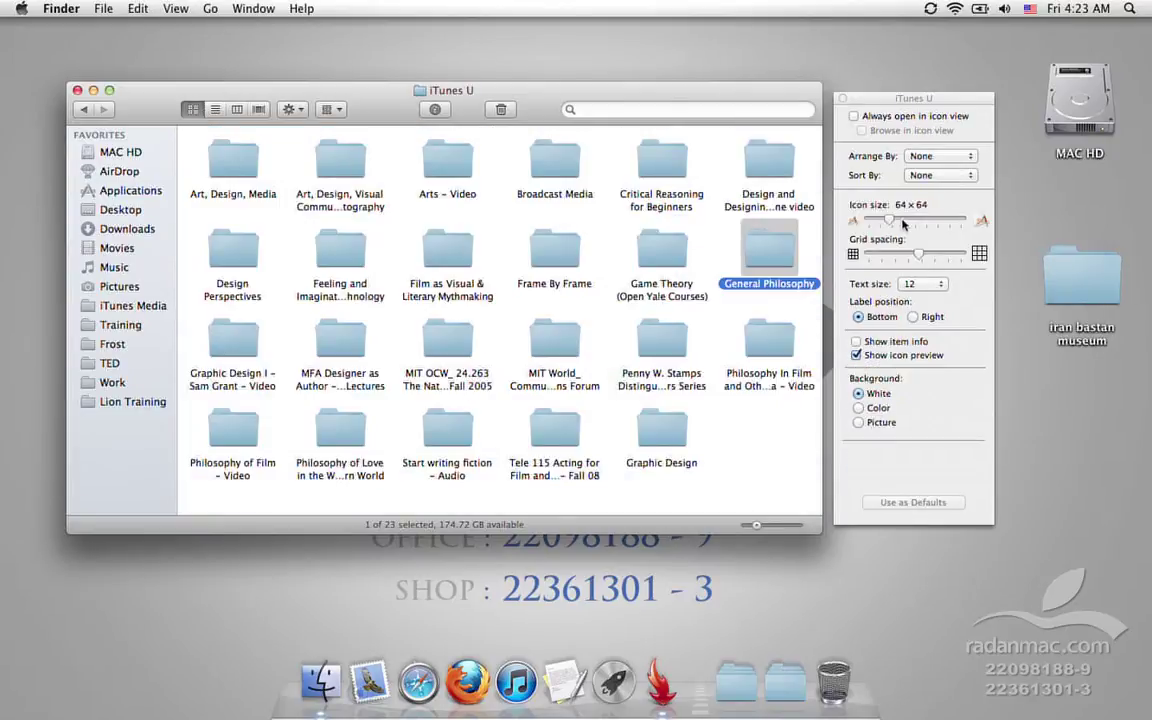
drag(889, 220, 888, 220)
click(915, 284)
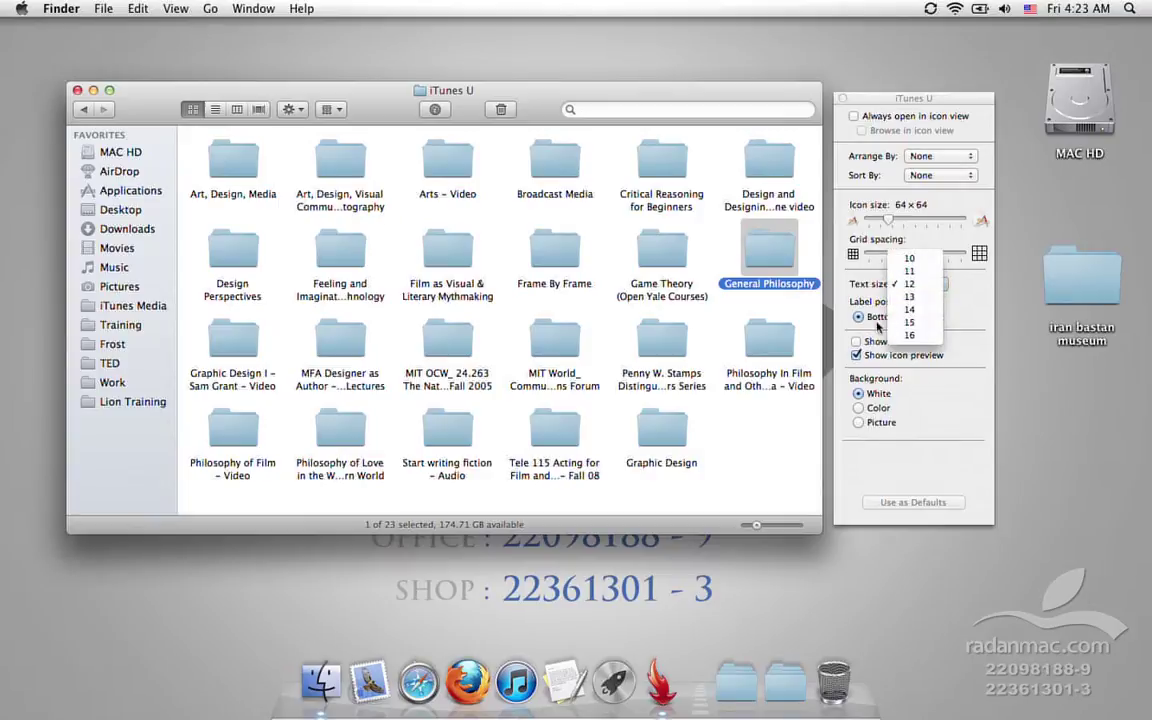
click(910, 310)
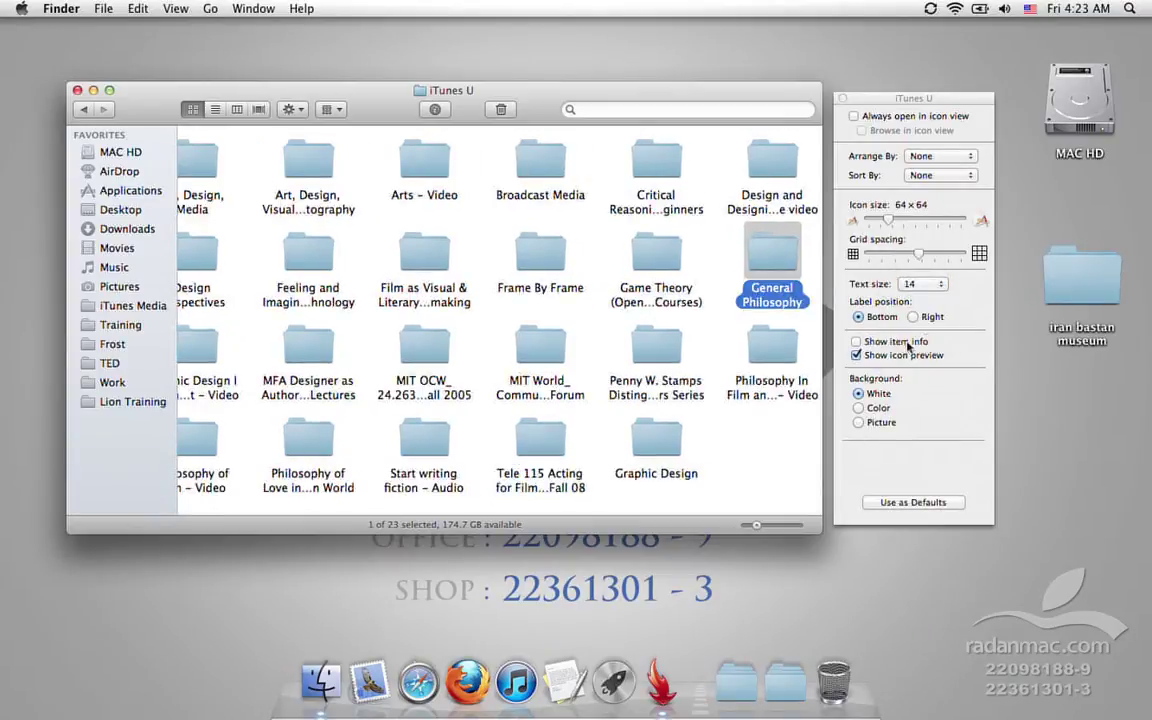
click(908, 343)
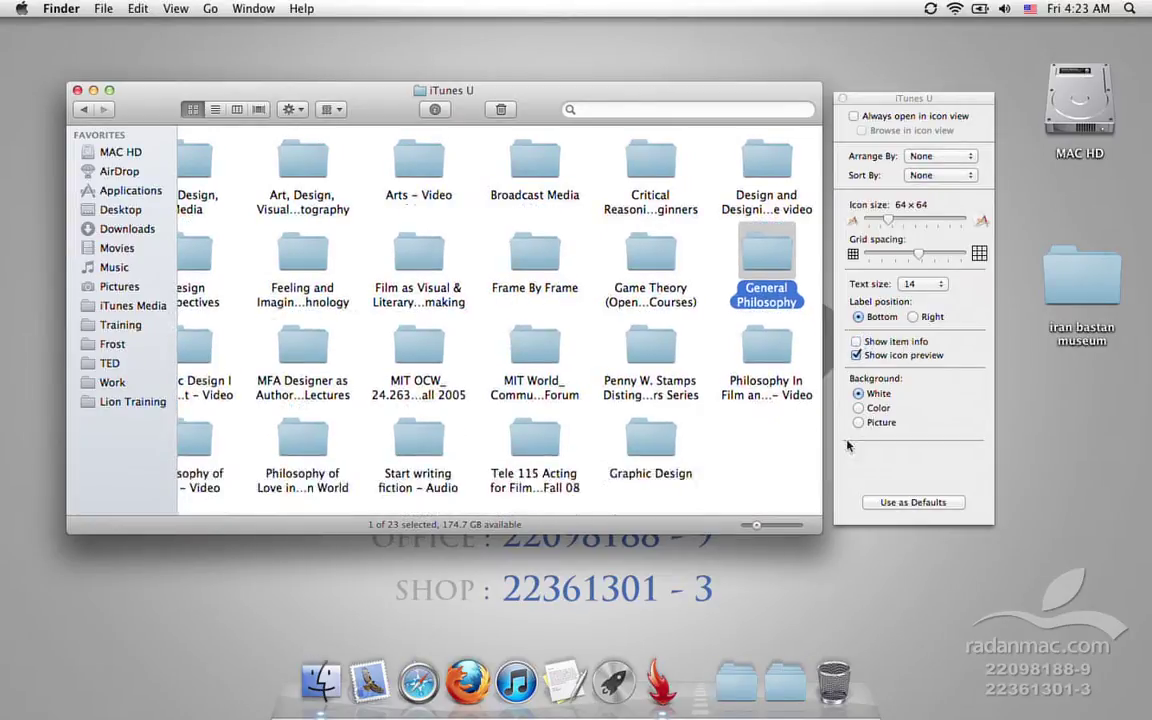
click(727, 467)
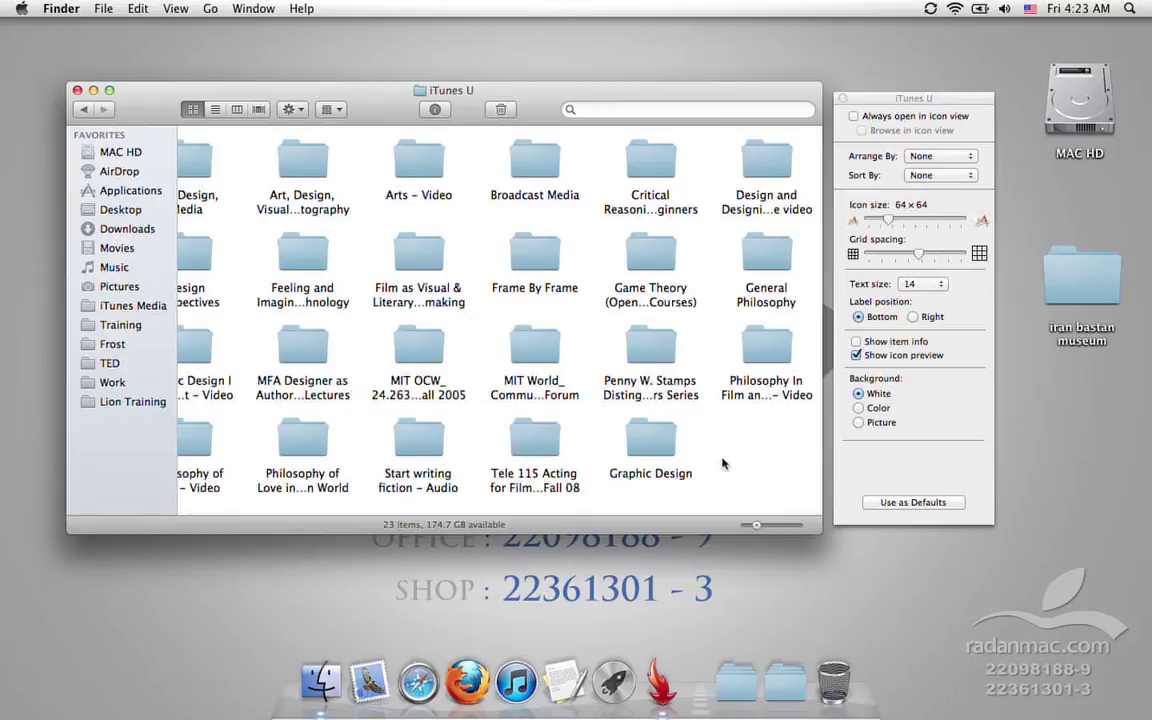
Try a pale yellow background colour for the iTunes U icon view.
click(868, 410)
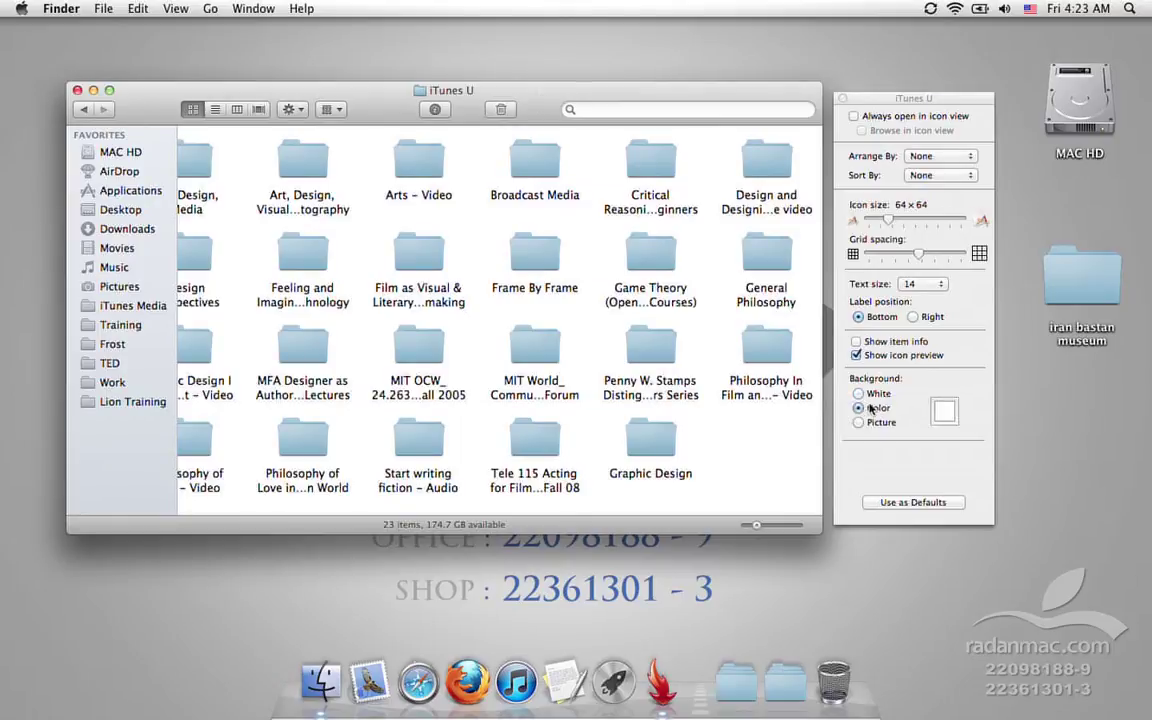
click(944, 411)
drag(322, 362, 330, 400)
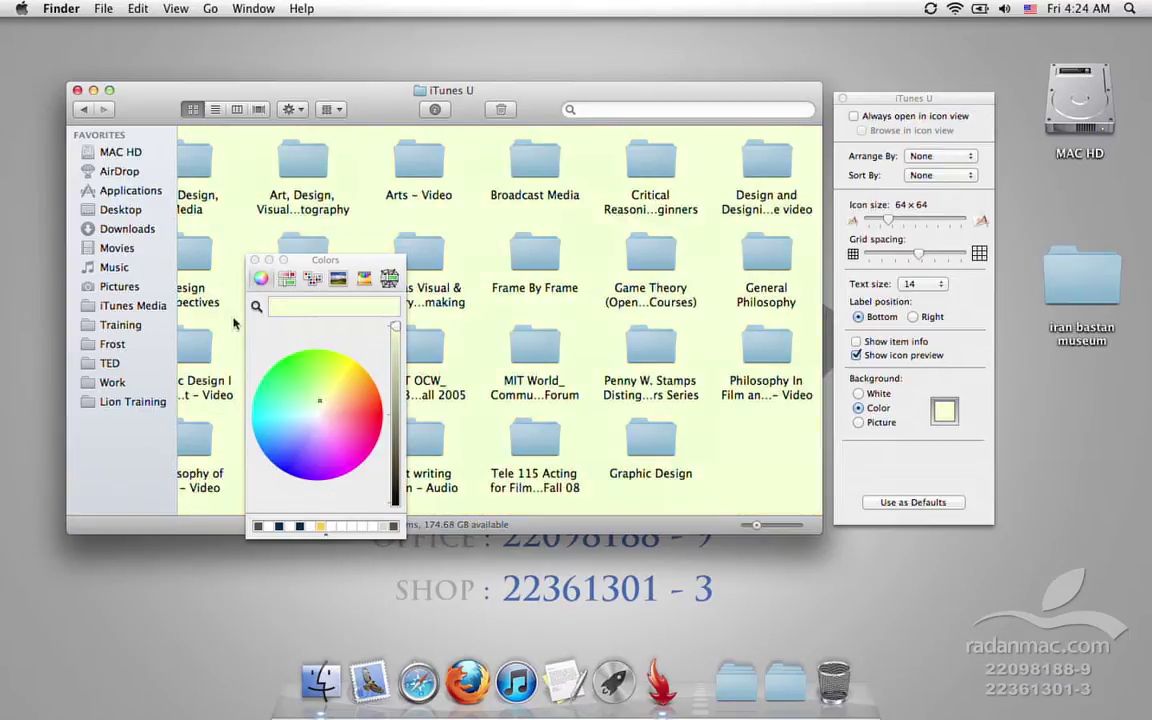
click(254, 259)
Try a picture background for the iTunes U icon view, using DSCF3296.JPG from the iran bastan museum folder on the desktop.
click(890, 424)
click(948, 407)
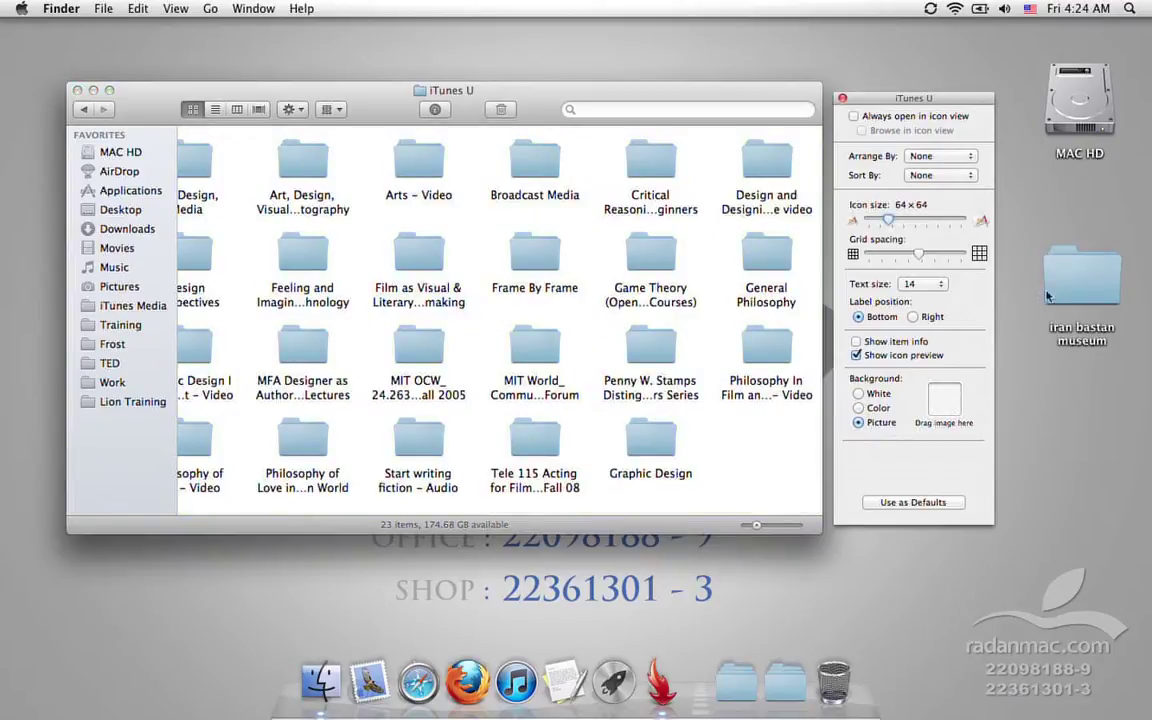
click(1055, 290)
key(super+o)
drag(501, 78, 532, 458)
click(508, 333)
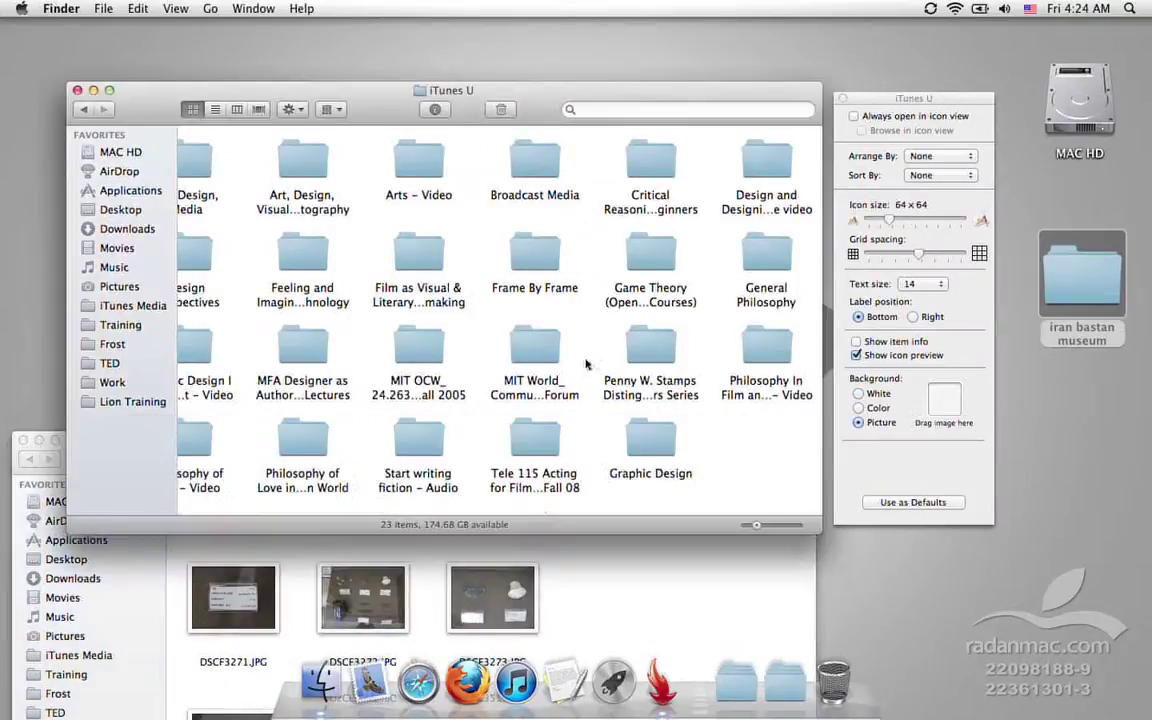
scroll(498, 587, down, 10)
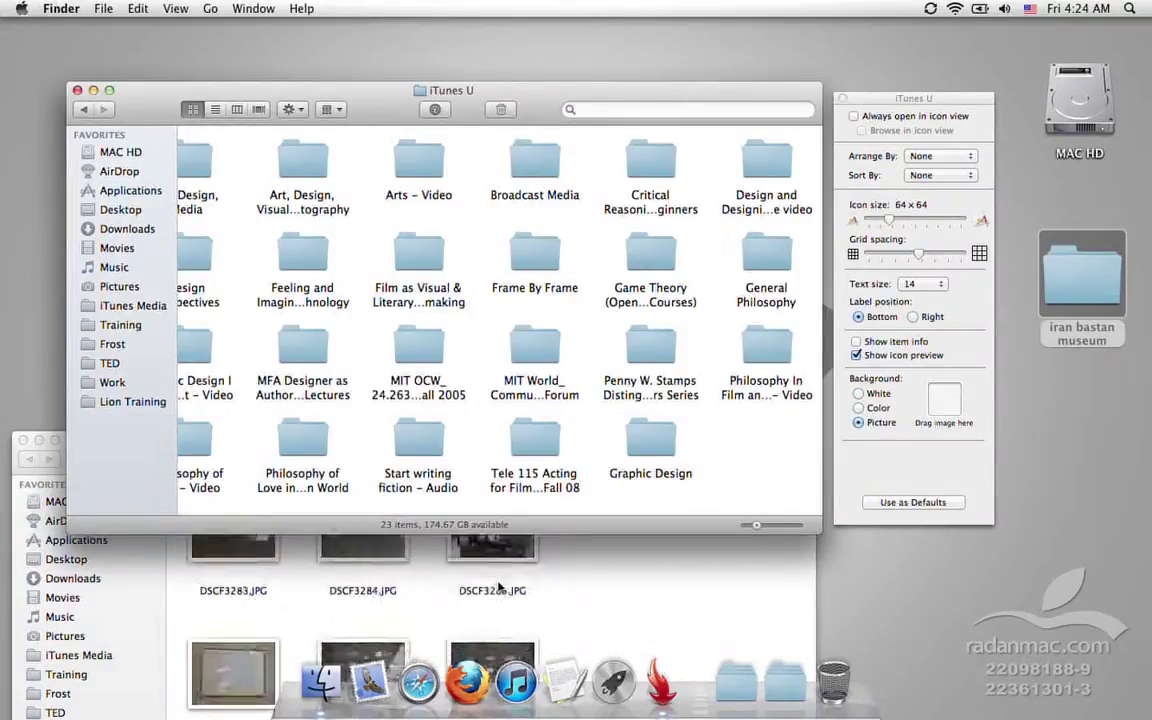
scroll(498, 587, down, 2)
drag(498, 587, 930, 425)
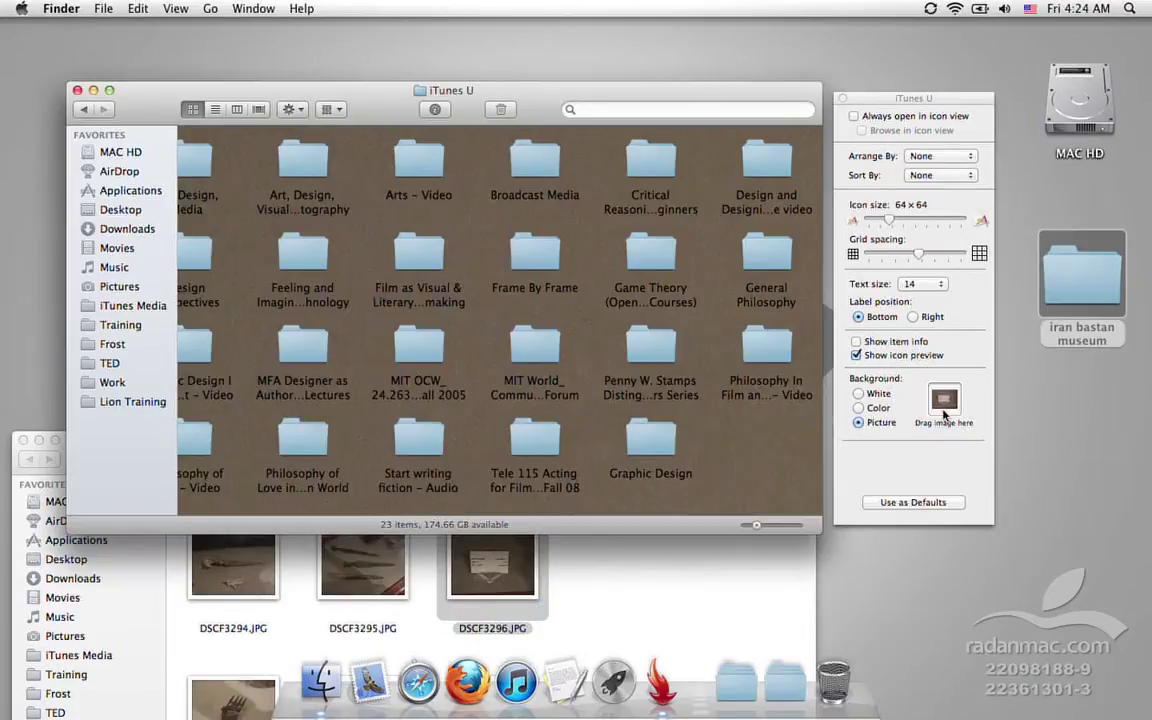
Restore the white background of the iTunes U icon view and close the iran bastan museum window.
scroll(508, 379, left, 3)
scroll(501, 342, right, 3)
click(857, 393)
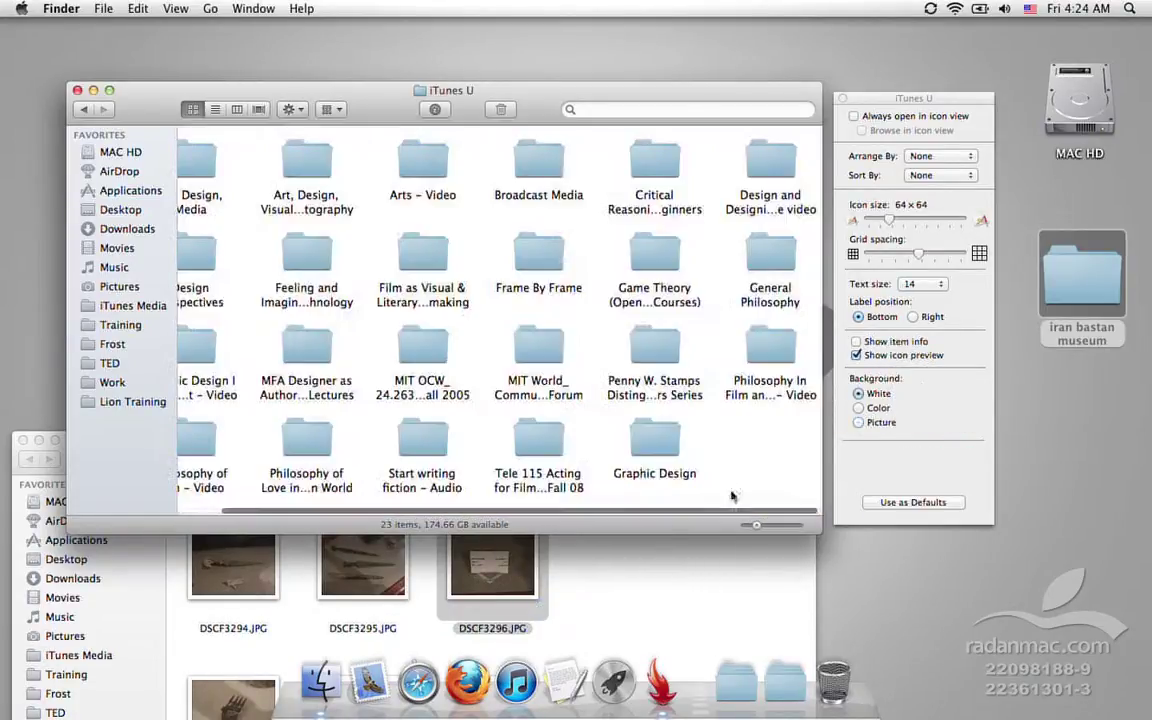
click(659, 557)
key(super+w)
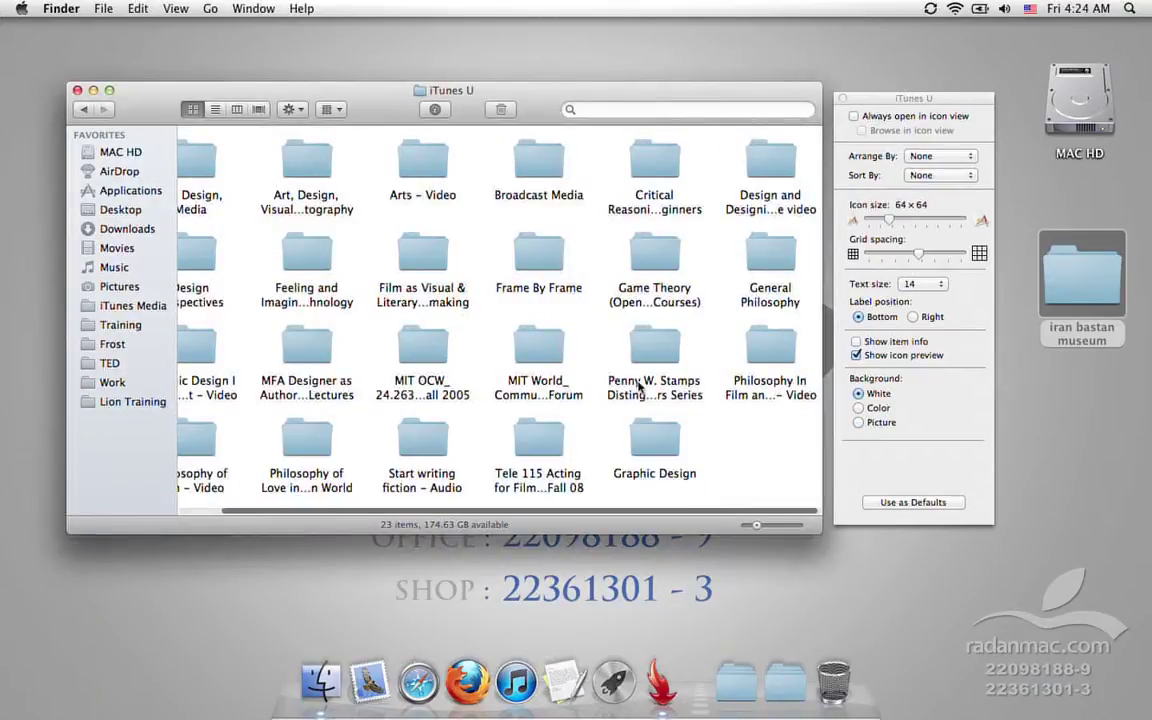
Switch the iTunes U window to list view briefly and leave it in column view with the view options shown.
click(940, 101)
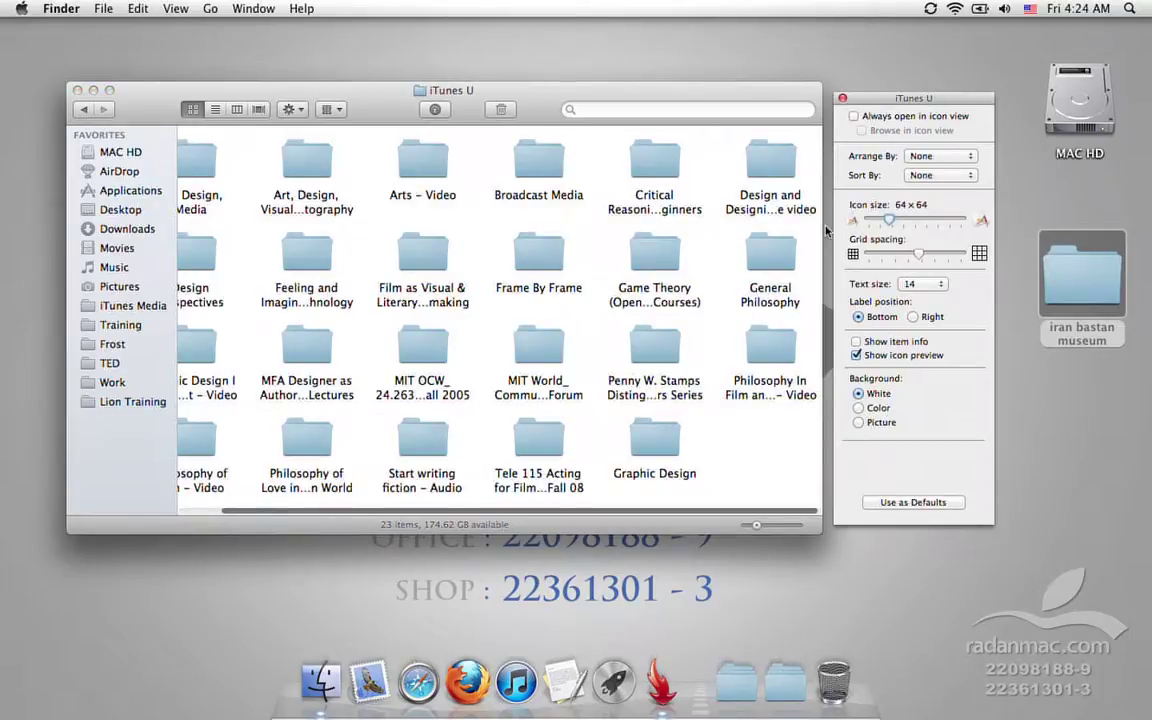
key(super+2)
key(super+3)
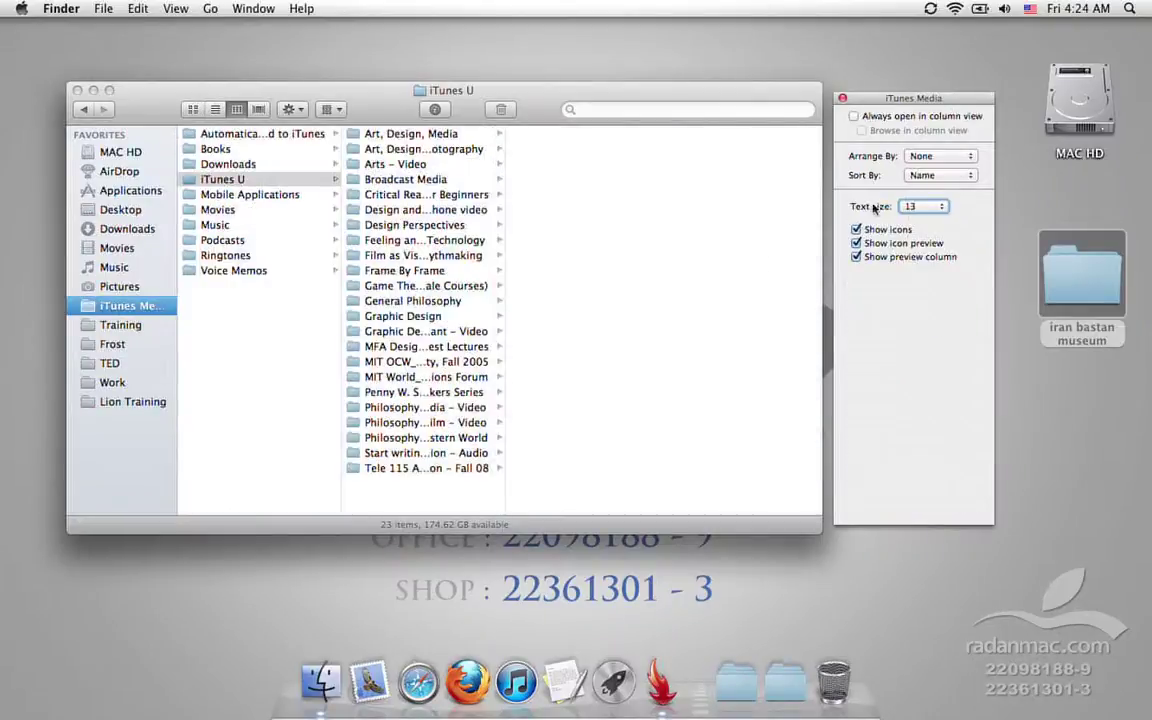